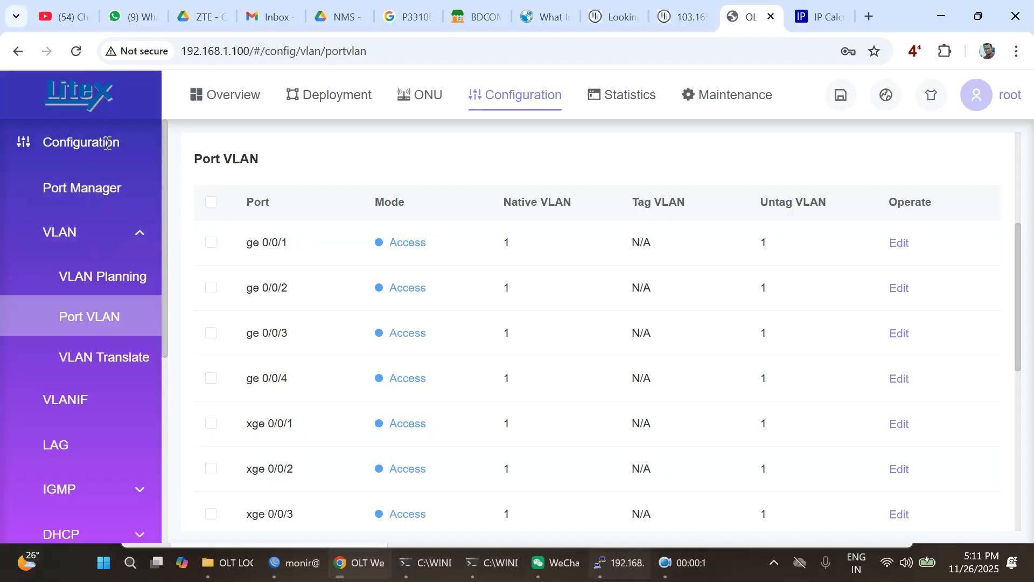
- Load the OLT's base address 192.168.1.100 without the page path to return to its home page
{"action": "left_click_drag", "start_coordinate": [251, 54], "coordinate": [369, 54]}
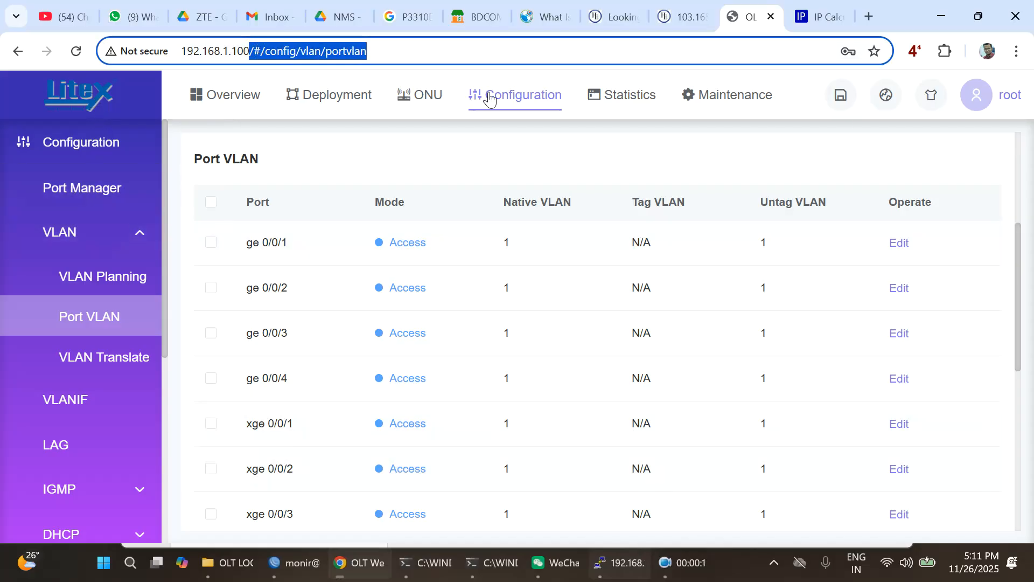
{"action": "key", "text": "BackSpace"}
{"action": "key", "text": "Return"}
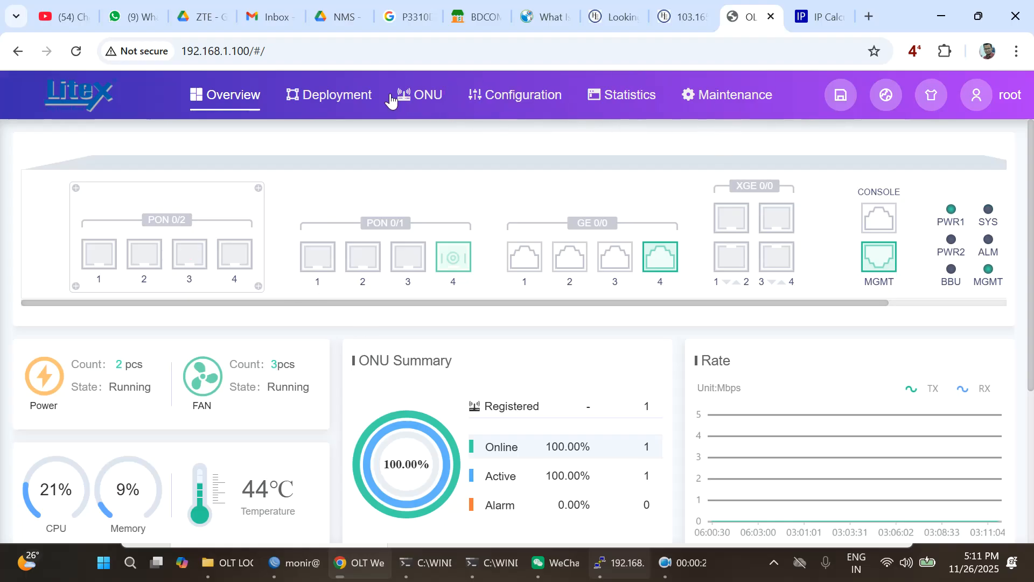
- Open the VLAN Planning page in the OLT configuration to review the existing VLANs
{"action": "left_click", "coordinate": [527, 101]}
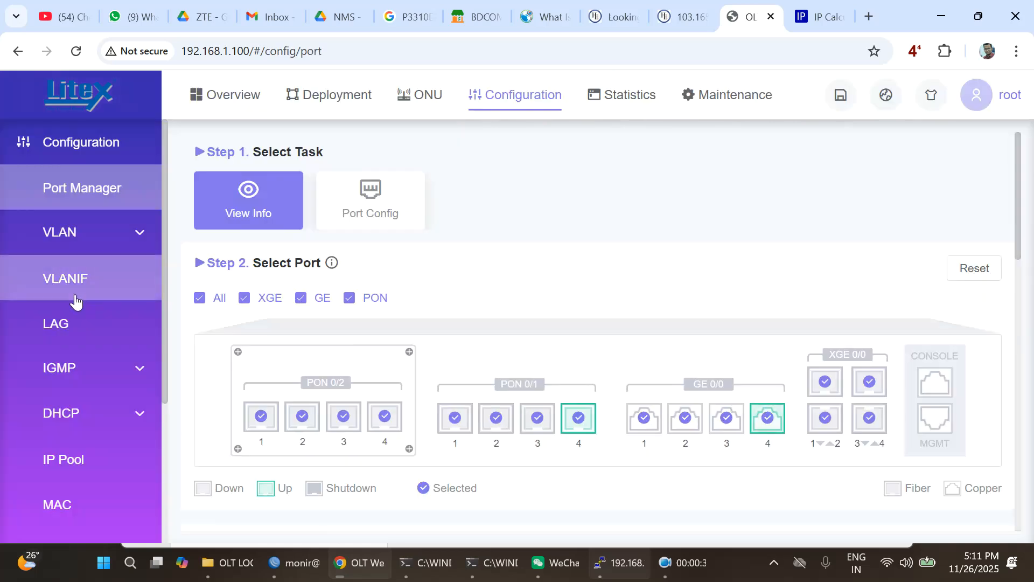
{"action": "left_click", "coordinate": [83, 240]}
{"action": "left_click", "coordinate": [119, 283]}
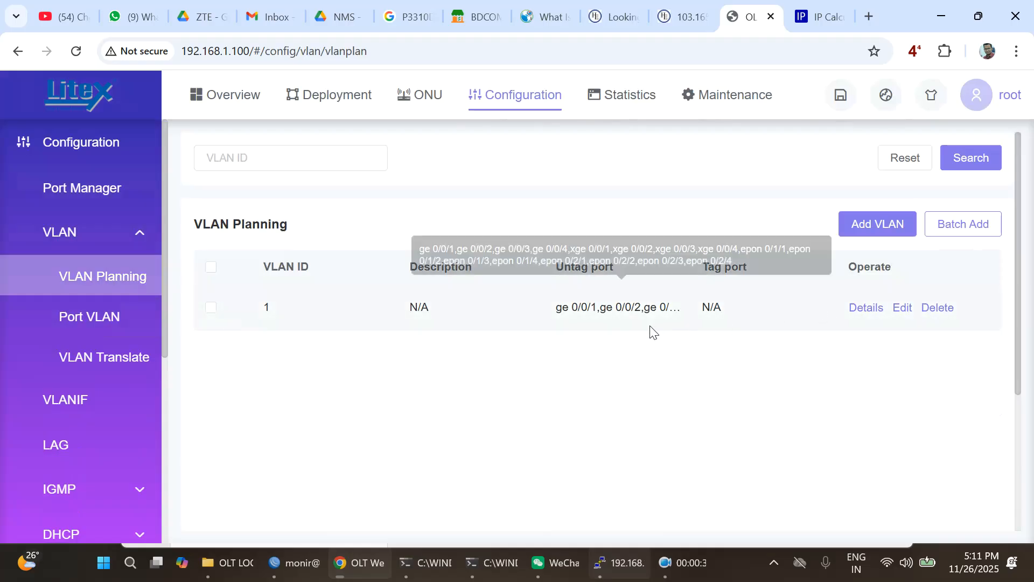
- In the Port VLAN settings, change port ge 0/0/1 to Trunk mode and apply it
{"action": "left_click", "coordinate": [91, 318]}
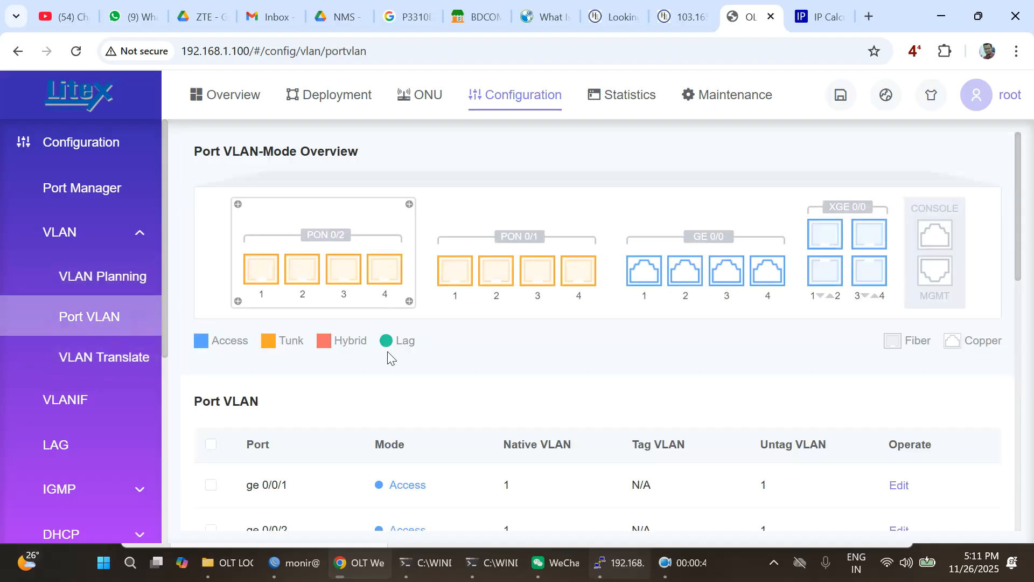
{"action": "left_click", "coordinate": [212, 487]}
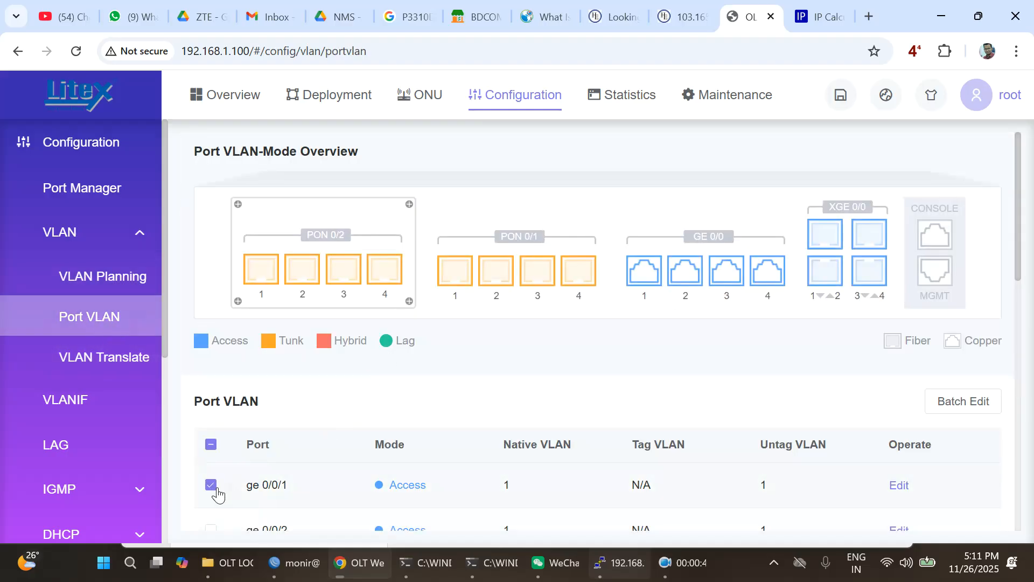
{"action": "left_click", "coordinate": [901, 486]}
{"action": "left_click", "coordinate": [463, 350]}
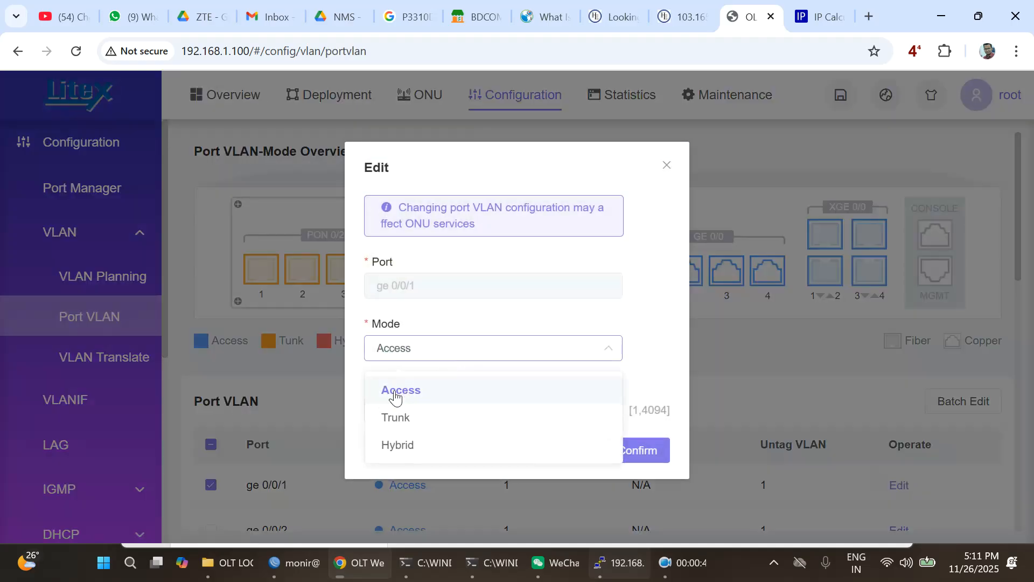
{"action": "left_click", "coordinate": [394, 419]}
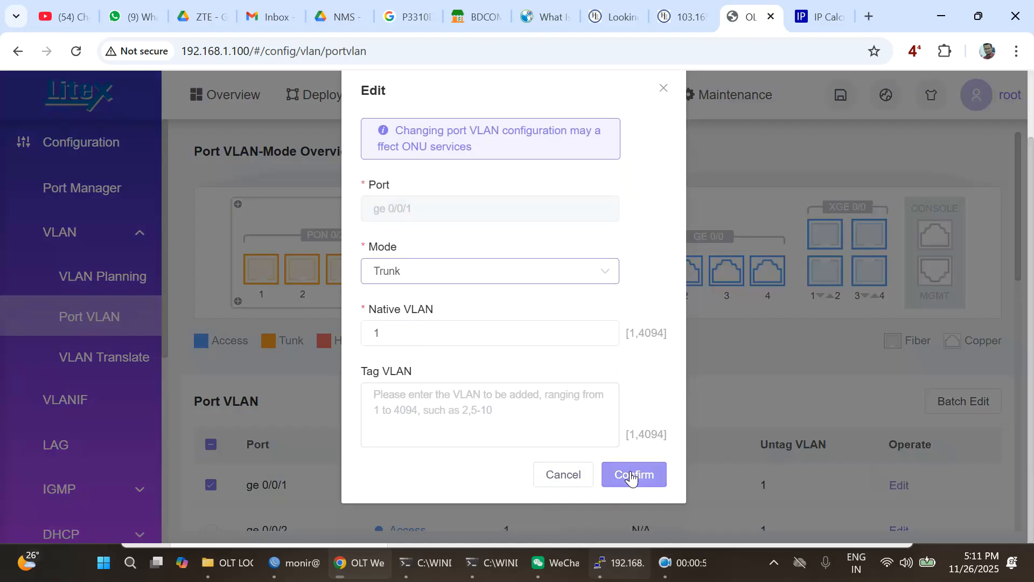
{"action": "left_click", "coordinate": [632, 475]}
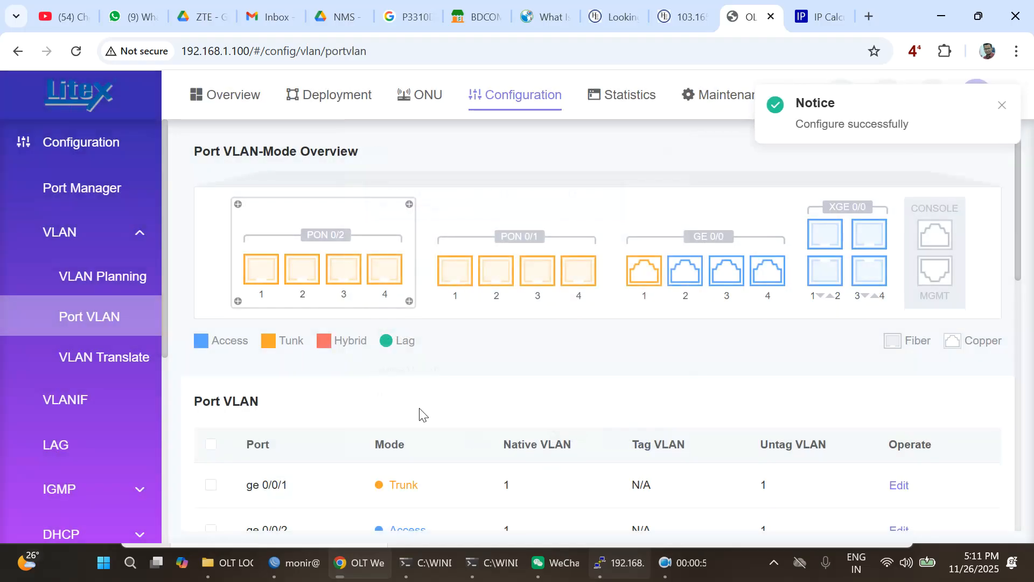
- Change port xge 0/0/1 to Trunk mode with tag VLAN 2577 and apply it
{"action": "scroll", "coordinate": [417, 414], "scroll_direction": "down", "scroll_amount": 1}
{"action": "scroll", "coordinate": [393, 419], "scroll_direction": "down", "scroll_amount": 4}
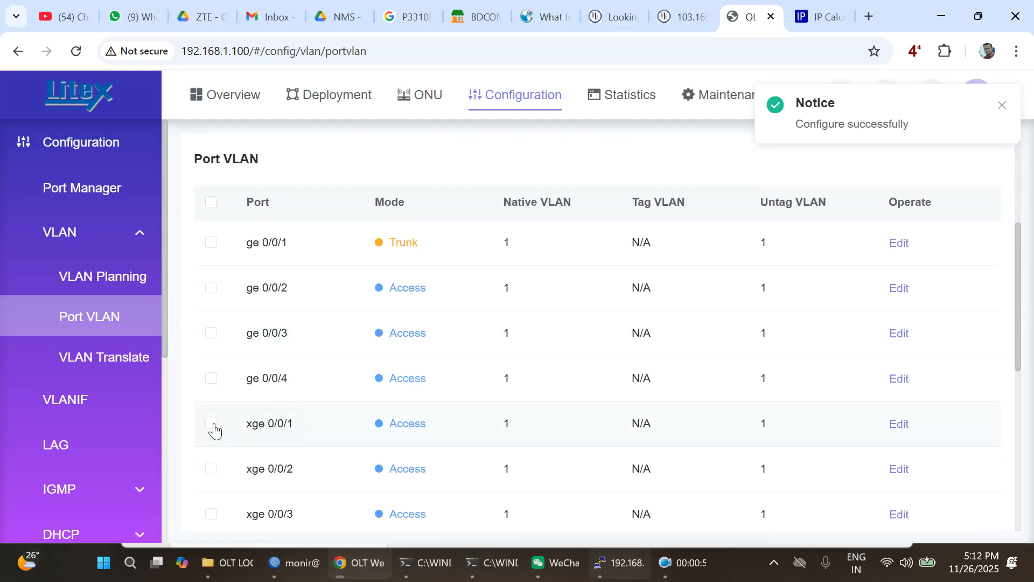
{"action": "left_click", "coordinate": [211, 423]}
{"action": "left_click", "coordinate": [898, 423]}
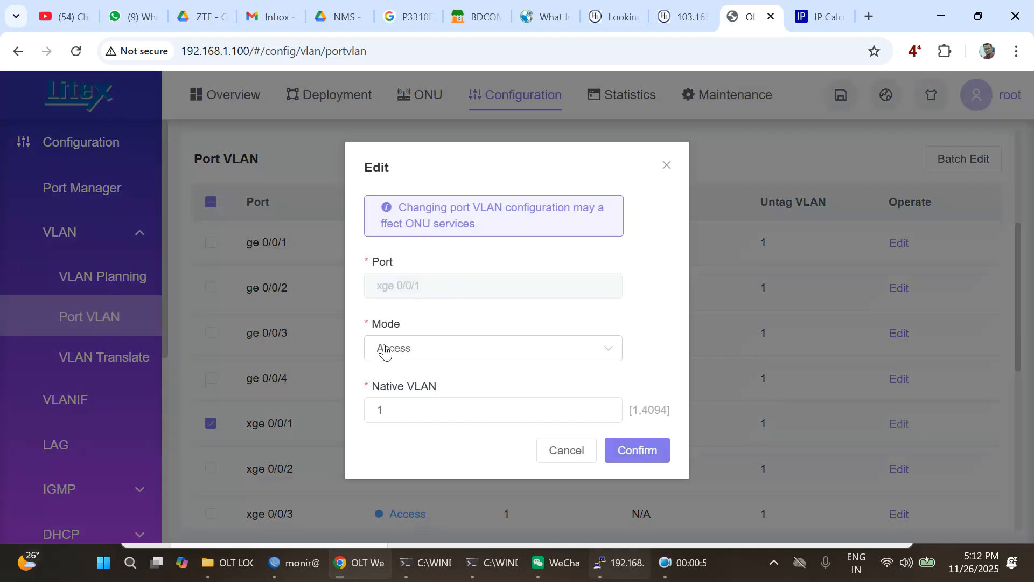
{"action": "left_click", "coordinate": [390, 351]}
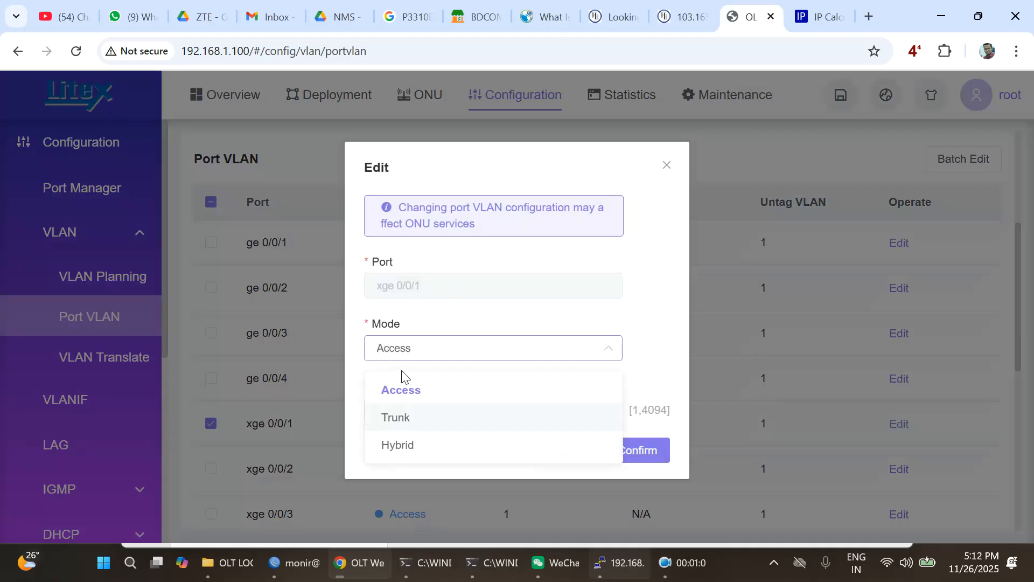
{"action": "left_click", "coordinate": [406, 422]}
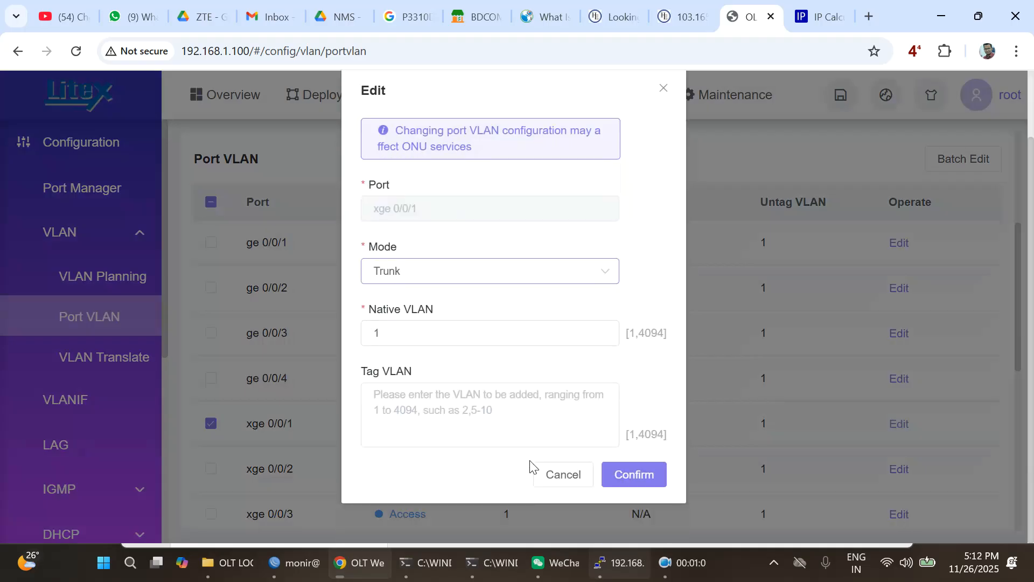
{"action": "left_click", "coordinate": [490, 425]}
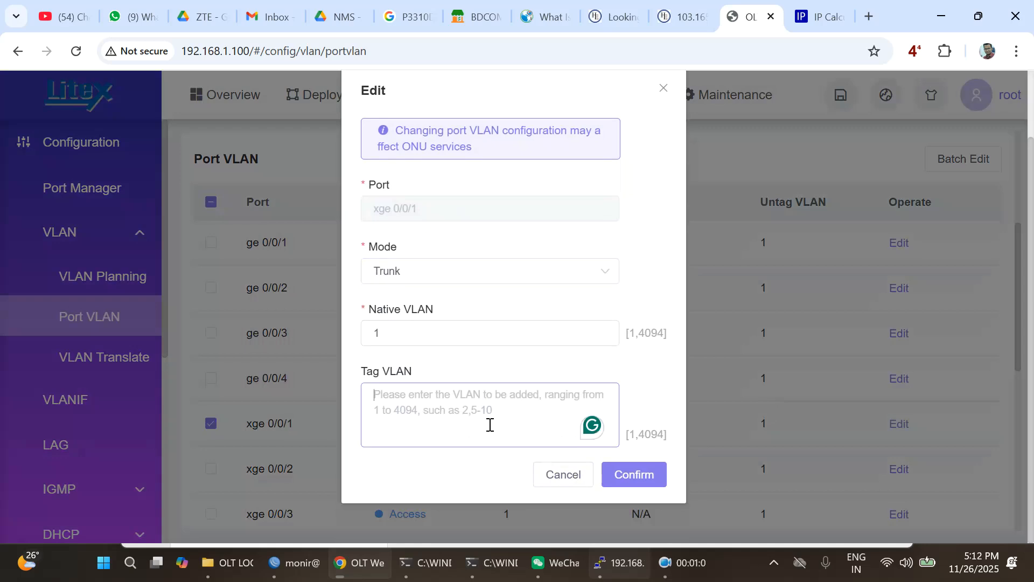
{"action": "type", "text": "2577"}
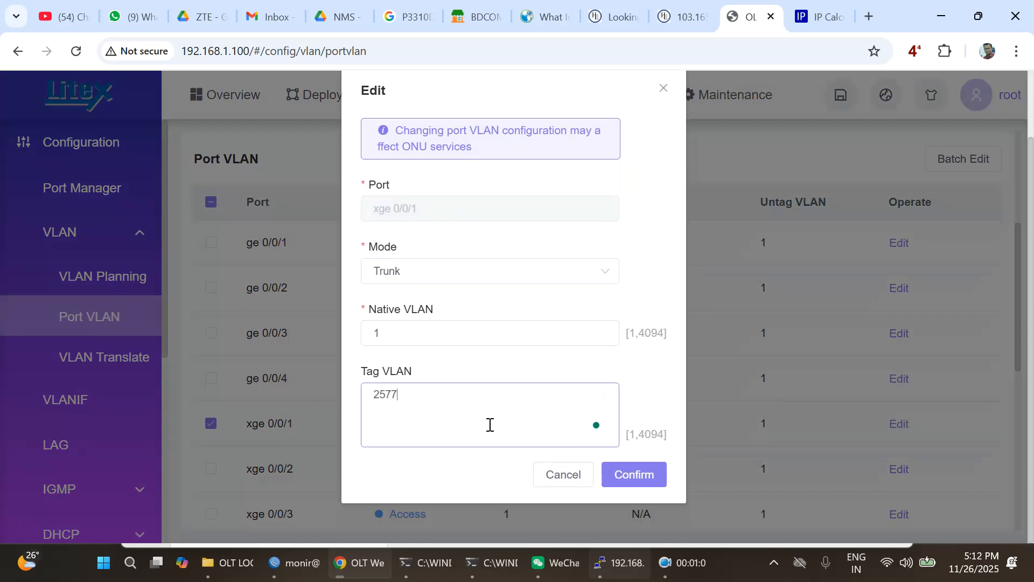
{"action": "left_click", "coordinate": [625, 474]}
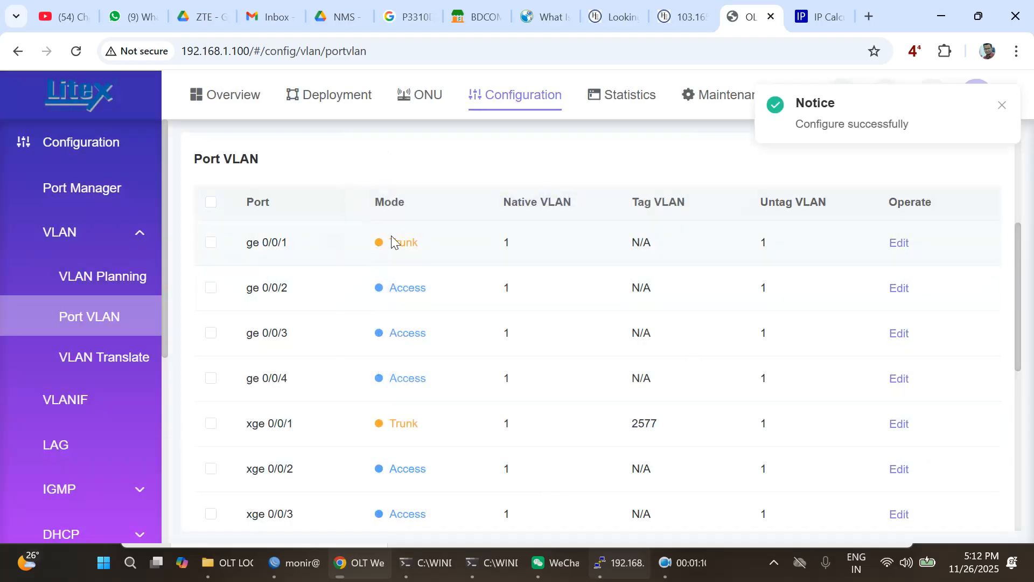
- Add tag VLAN 2577 to trunk port ge 0/0/1 and check the VLAN Planning list
{"action": "left_click", "coordinate": [897, 245]}
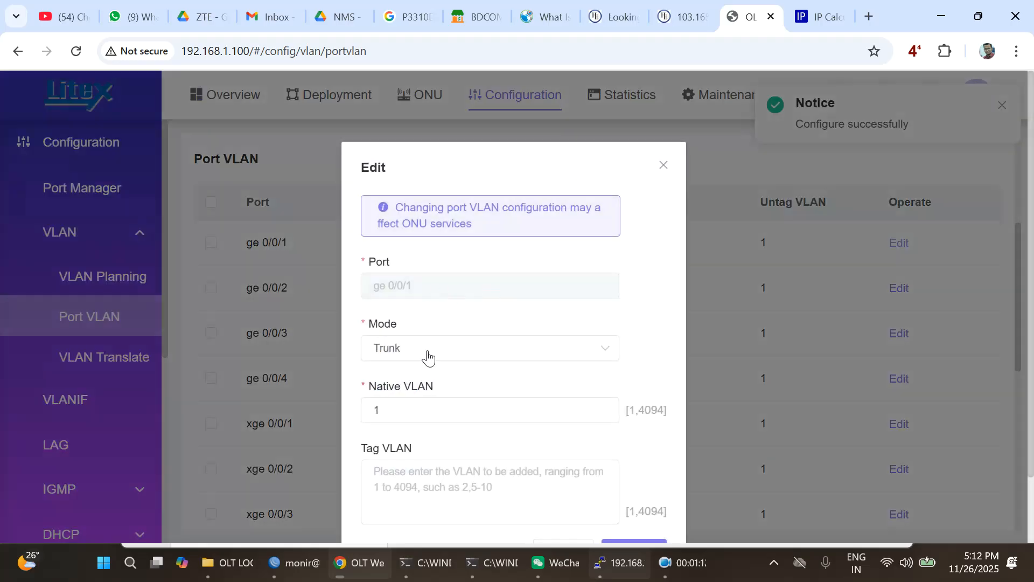
{"action": "left_click", "coordinate": [394, 478]}
{"action": "type", "text": "2577"}
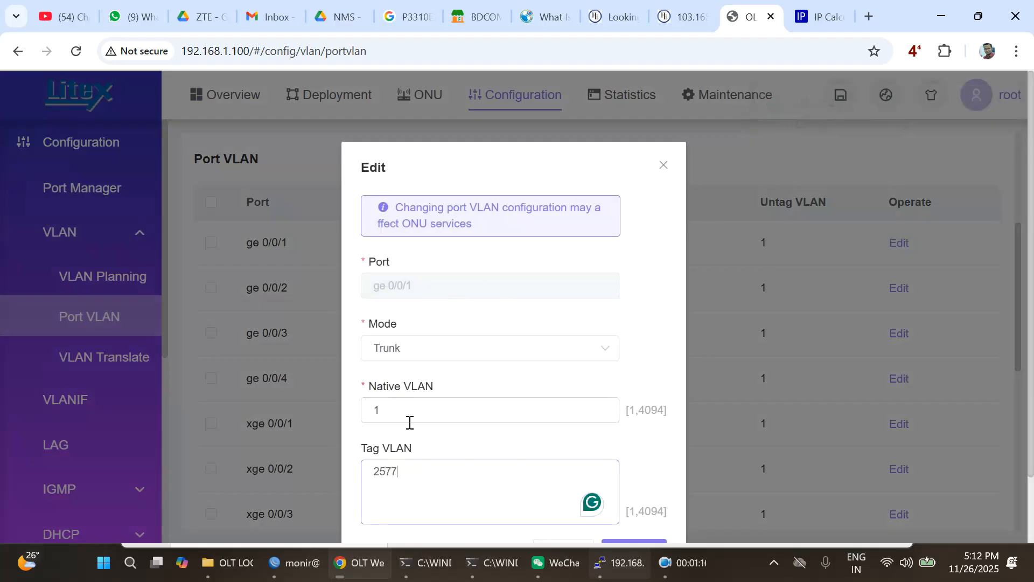
{"action": "scroll", "coordinate": [592, 473], "scroll_direction": "down", "scroll_amount": 2}
{"action": "left_click", "coordinate": [625, 473]}
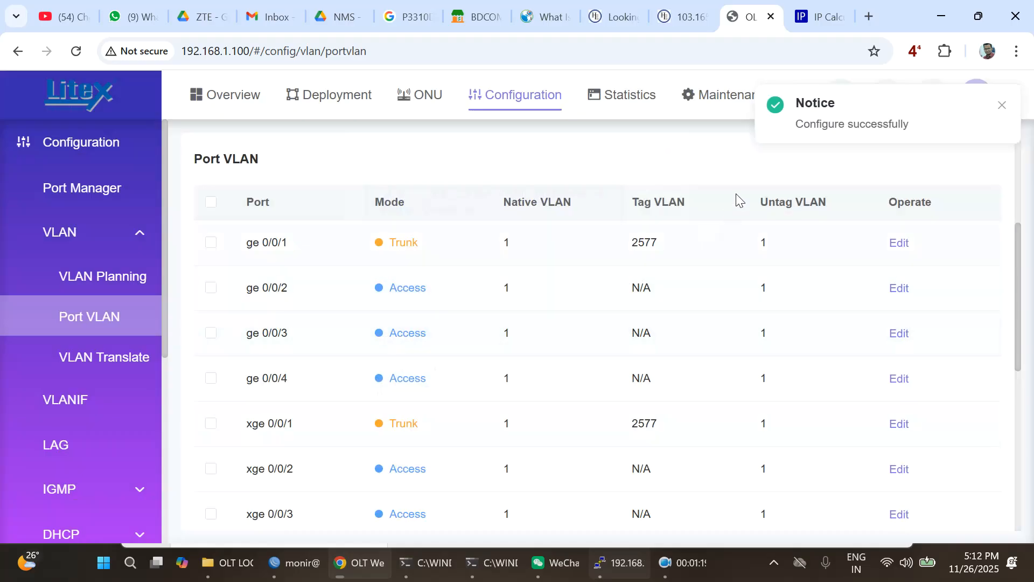
{"action": "left_click_drag", "start_coordinate": [794, 120], "coordinate": [909, 141]}
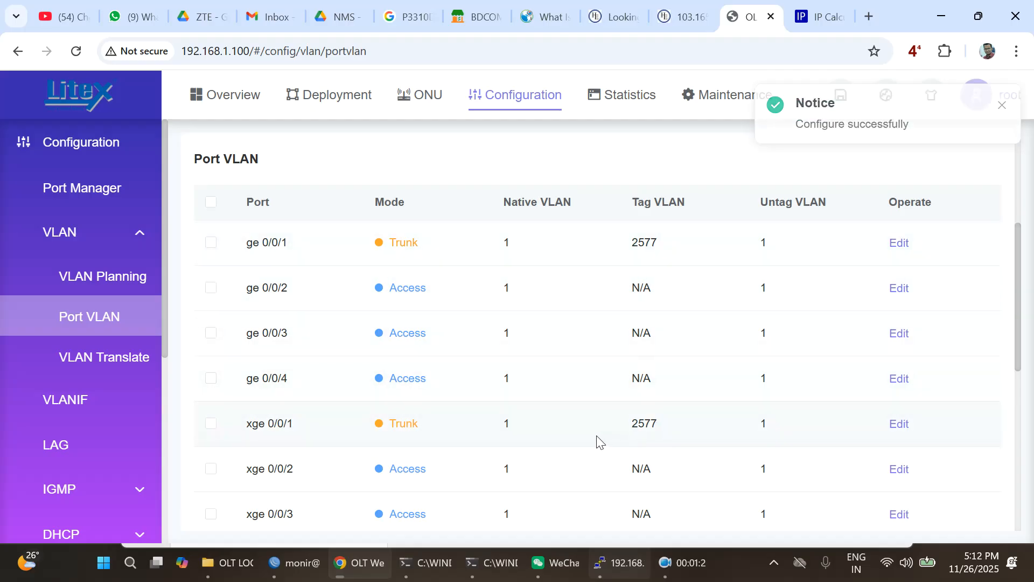
{"action": "left_click", "coordinate": [104, 288]}
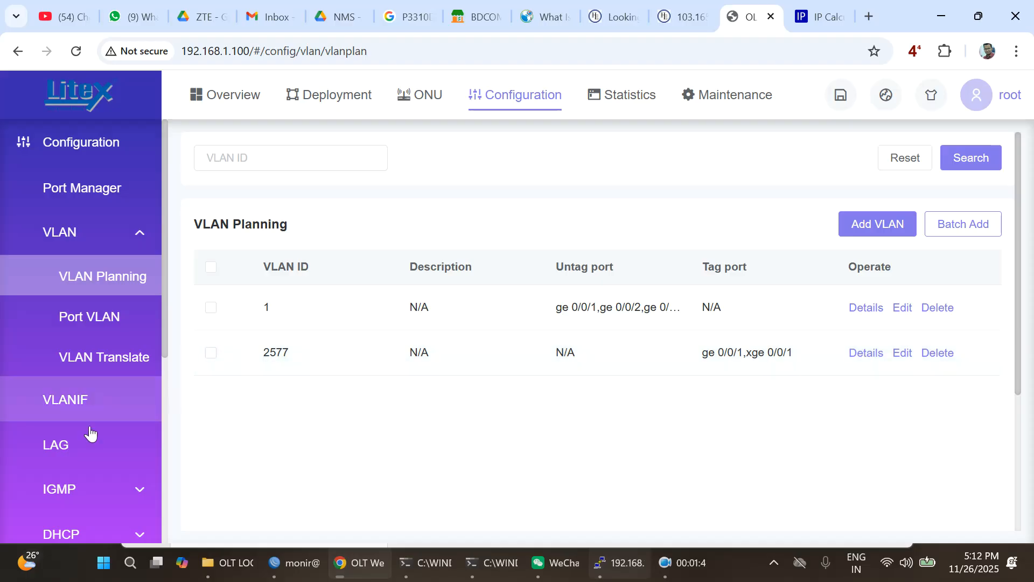
- Start a new VLANIF entry for VLAN 2577 with Static IP mode and IPv4 address 172.25.27.5
{"action": "left_click", "coordinate": [72, 403]}
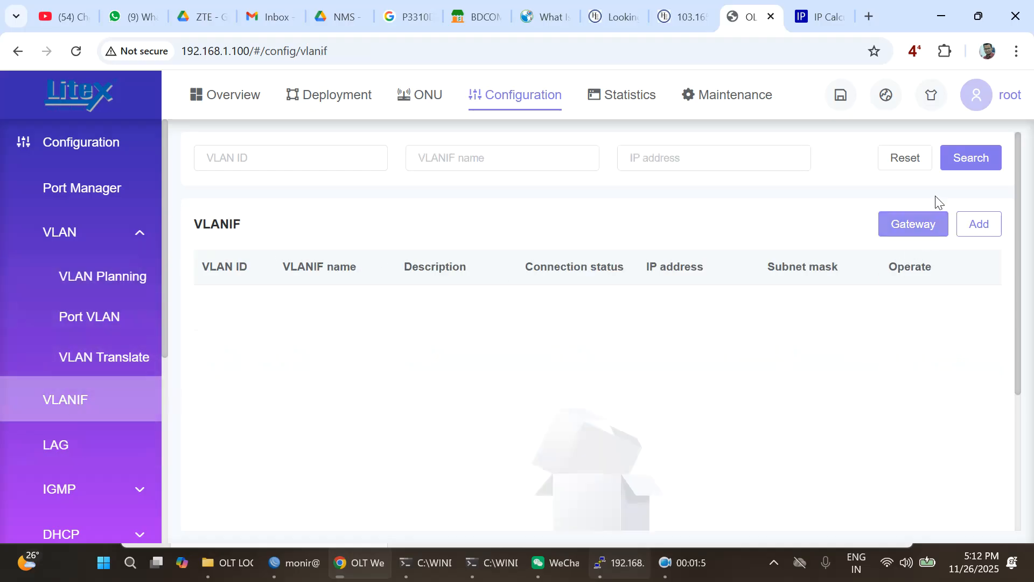
{"action": "scroll", "coordinate": [851, 323], "scroll_direction": "down", "scroll_amount": 3}
{"action": "scroll", "coordinate": [894, 269], "scroll_direction": "up", "scroll_amount": 3}
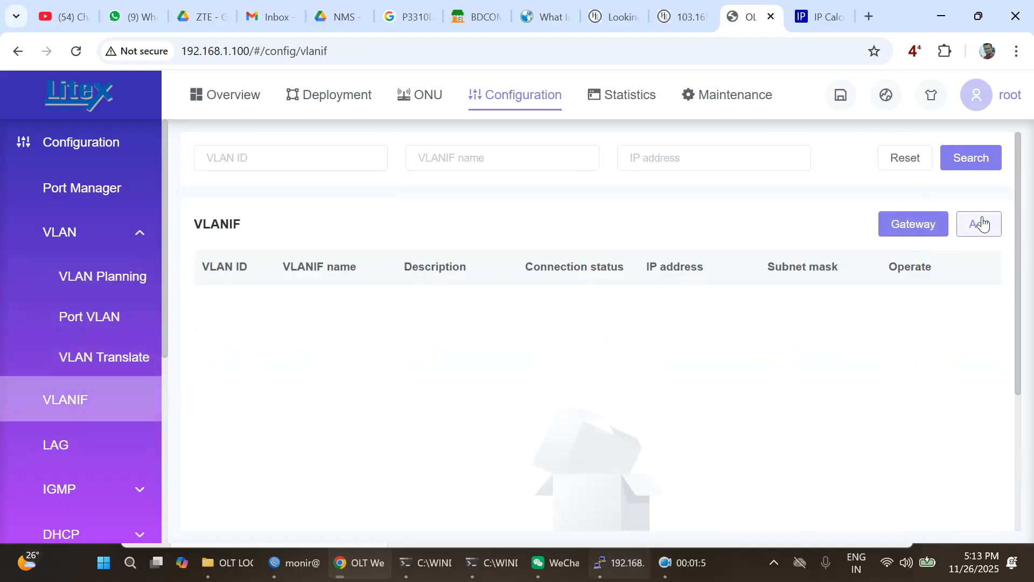
{"action": "left_click", "coordinate": [981, 229]}
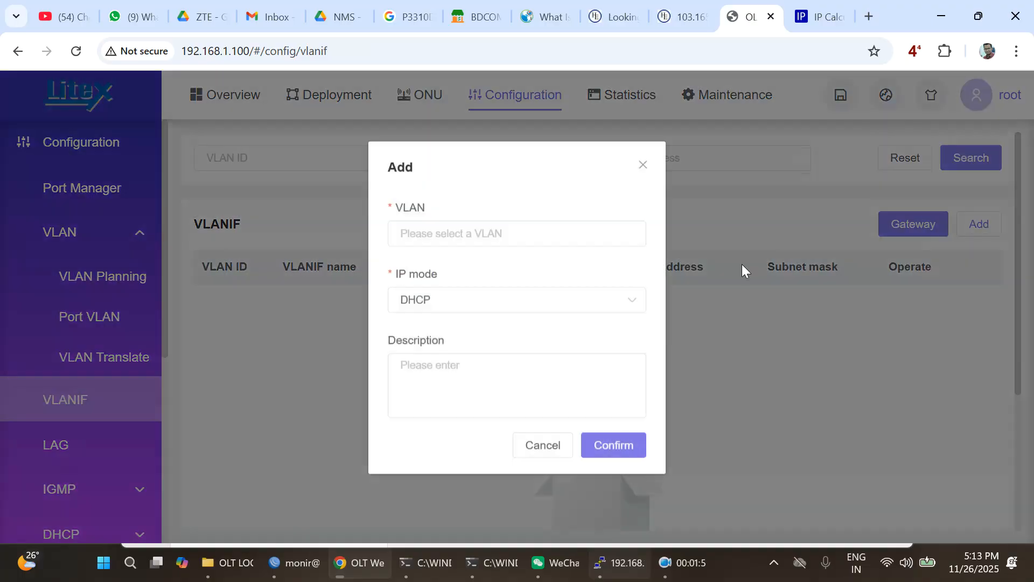
{"action": "left_click", "coordinate": [473, 234]}
{"action": "left_click", "coordinate": [417, 304]}
{"action": "left_click", "coordinate": [434, 306]}
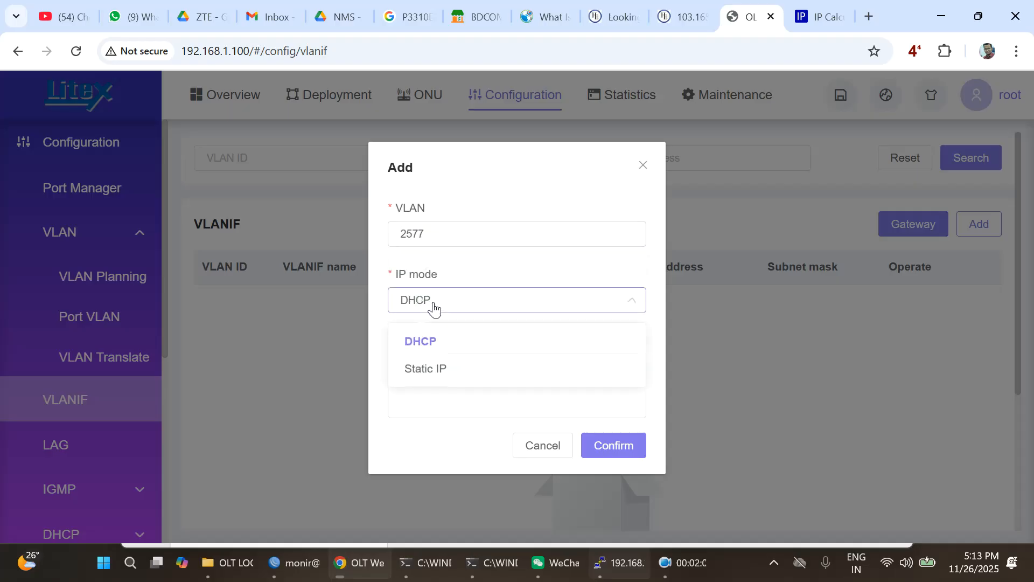
{"action": "left_click", "coordinate": [426, 368]}
{"action": "left_click", "coordinate": [423, 367]}
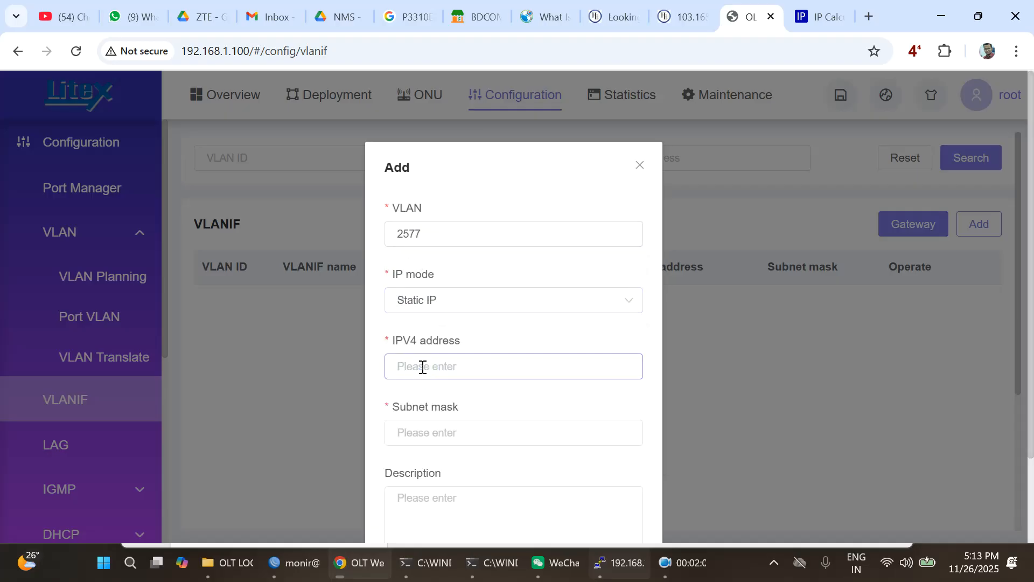
{"action": "type", "text": "172.25.27.5"}
- Switch to WinBox, inspect the address entry for BATACHORI LITEX 8 PORT, and return to the OLT page in Chrome
{"action": "left_click", "coordinate": [293, 563]}
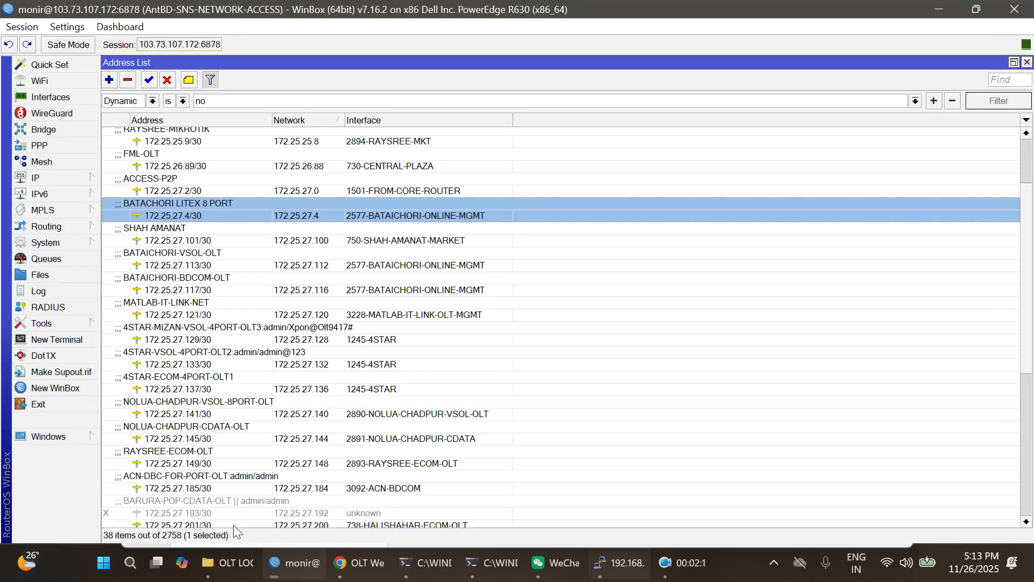
{"action": "double_click", "coordinate": [182, 205]}
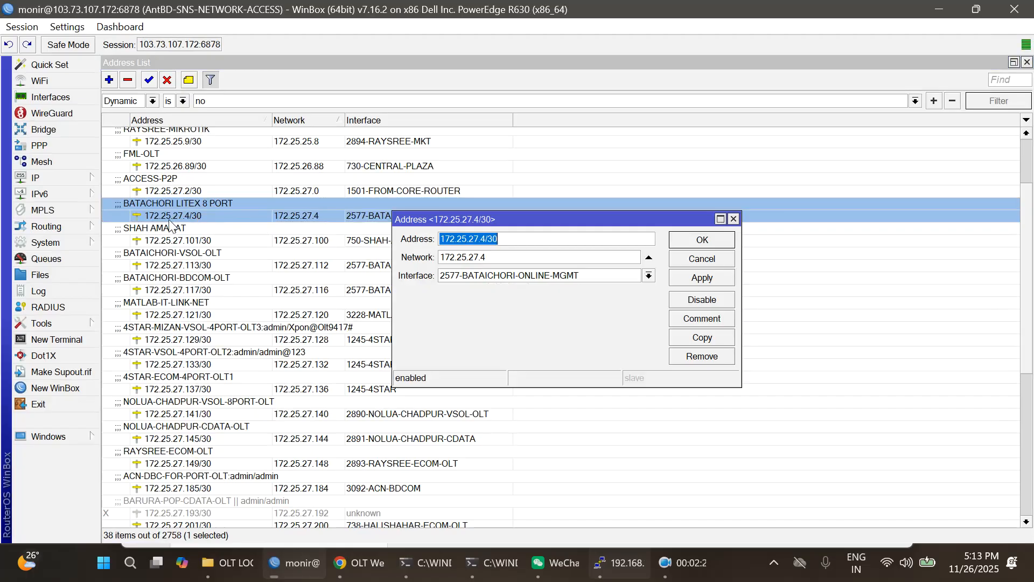
{"action": "left_click", "coordinate": [358, 562]}
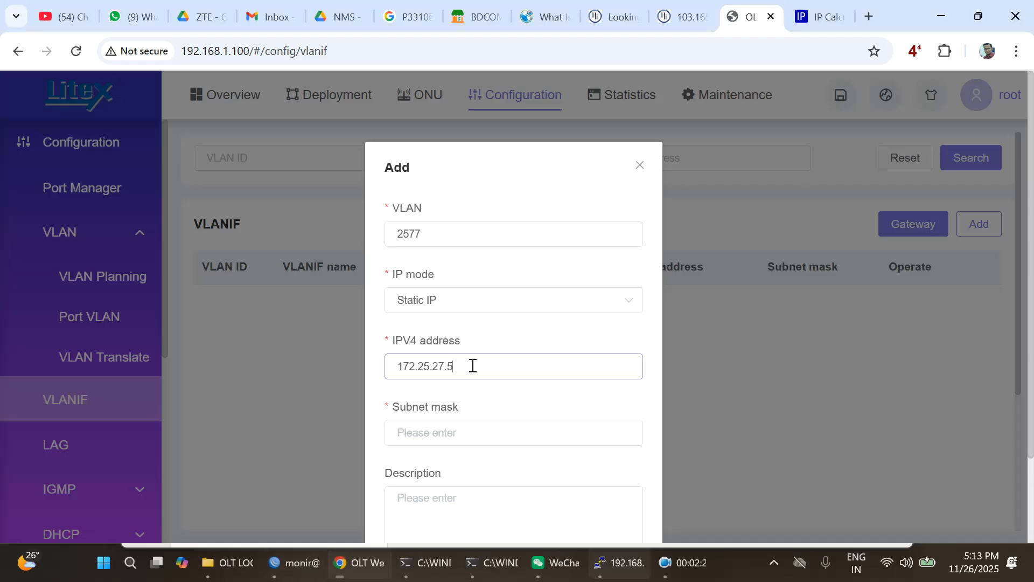
- Set the new VLAN interface's subnet mask to 255.255.255.252 and leave the description empty
{"action": "left_click", "coordinate": [432, 432]}
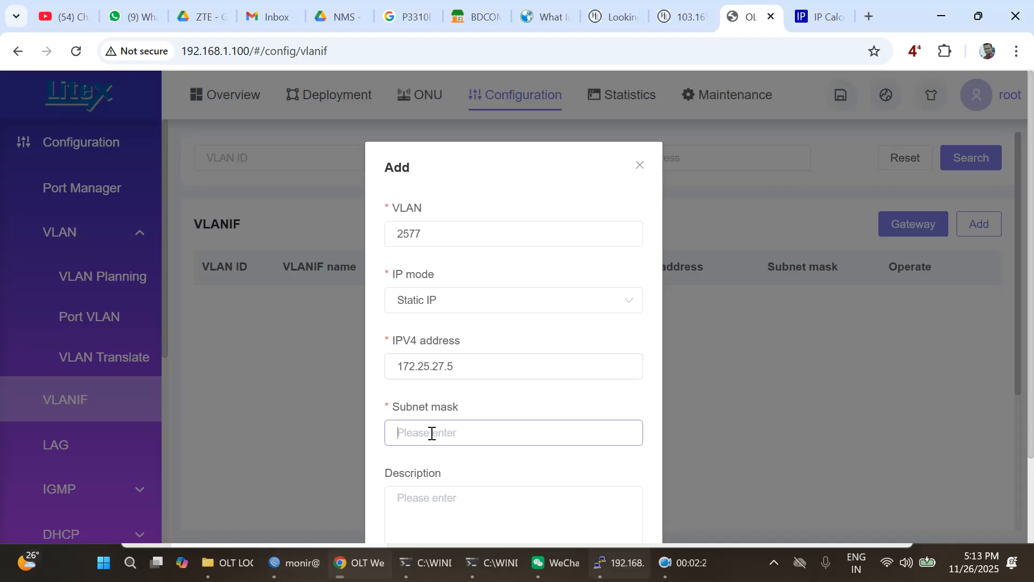
{"action": "type", "text": "255.255.255.252"}
{"action": "scroll", "coordinate": [434, 457], "scroll_direction": "down", "scroll_amount": 2}
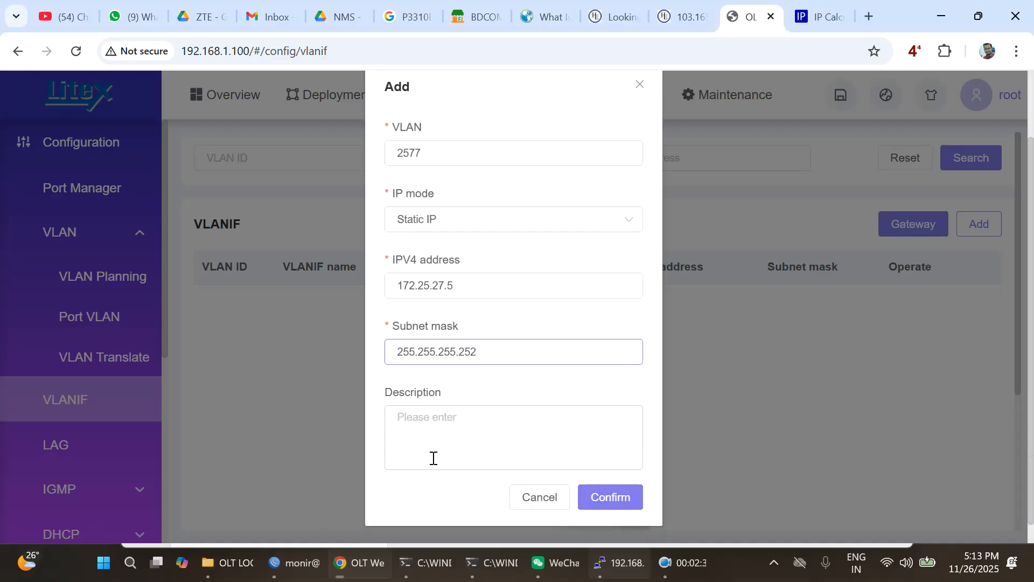
{"action": "left_click", "coordinate": [458, 428]}
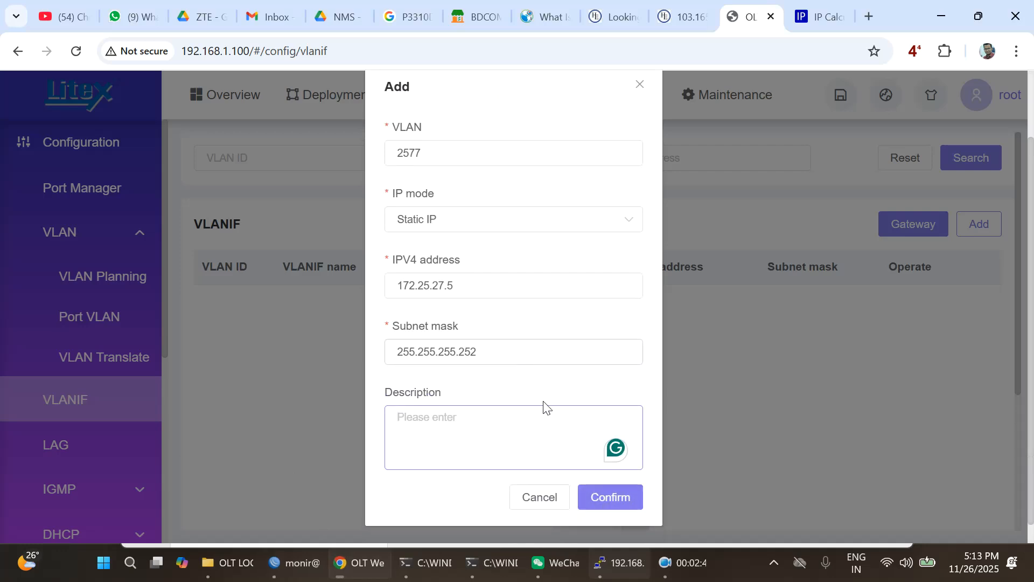
- Copy the interface's IPv4 address to the clipboard and save the new VLANIF entry
{"action": "left_click", "coordinate": [481, 286]}
{"action": "left_click_drag", "start_coordinate": [481, 285], "coordinate": [403, 276]}
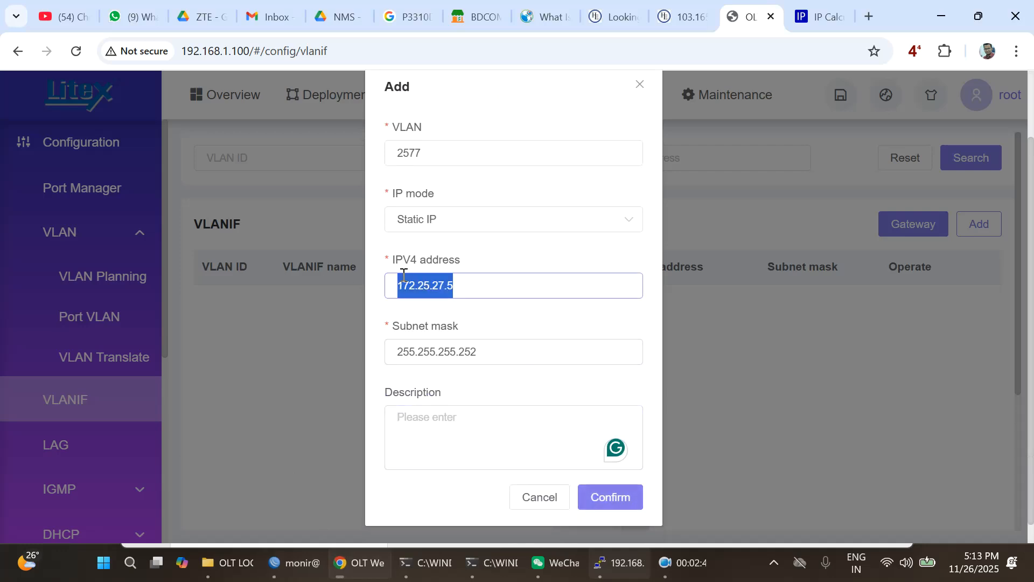
{"action": "right_click", "coordinate": [446, 285]}
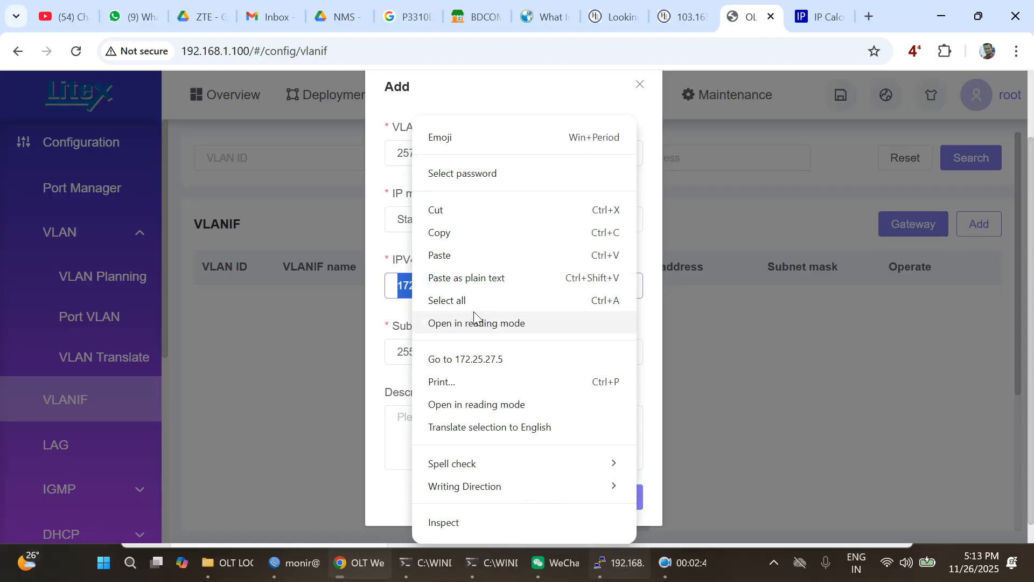
{"action": "left_click", "coordinate": [446, 232]}
{"action": "left_click", "coordinate": [631, 500]}
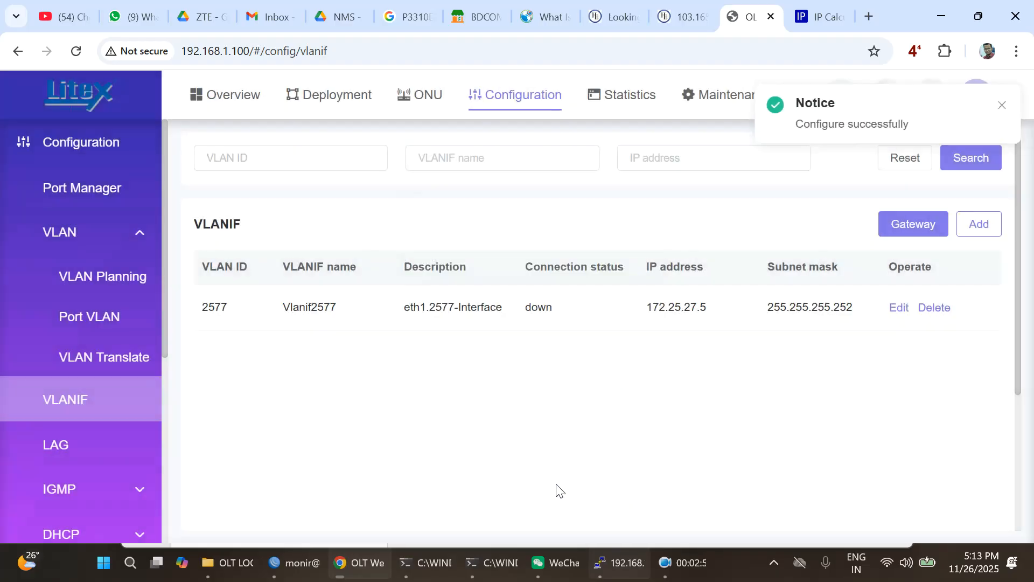
{"action": "left_click_drag", "start_coordinate": [315, 308], "coordinate": [810, 346]}
{"action": "left_click", "coordinate": [810, 347]}
{"action": "double_click", "coordinate": [528, 309]}
{"action": "left_click", "coordinate": [571, 305]}
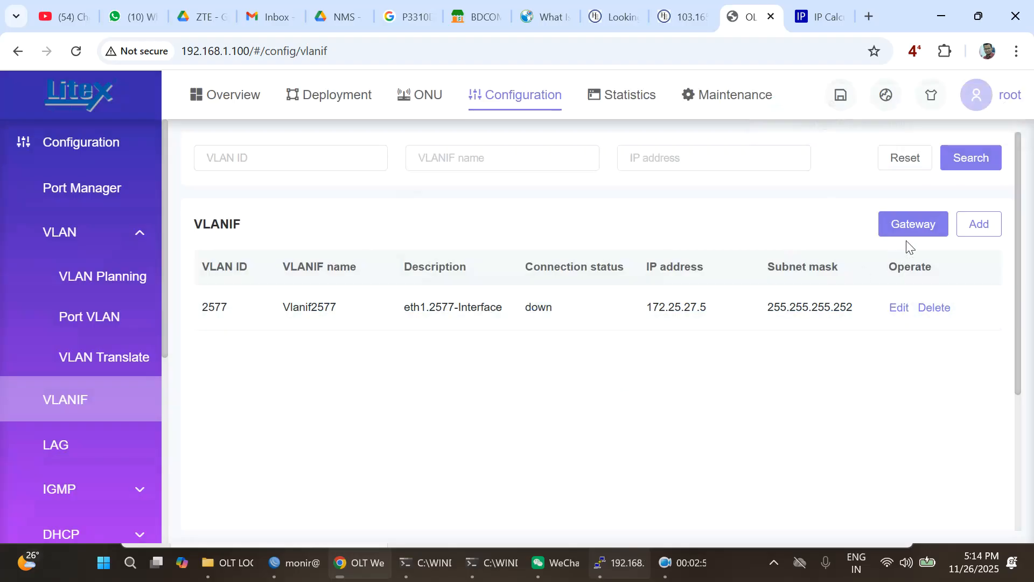
- Set the default gateway for network interface Vlanif2577 to 172.25.27.4 and confirm it
{"action": "left_click", "coordinate": [908, 224]}
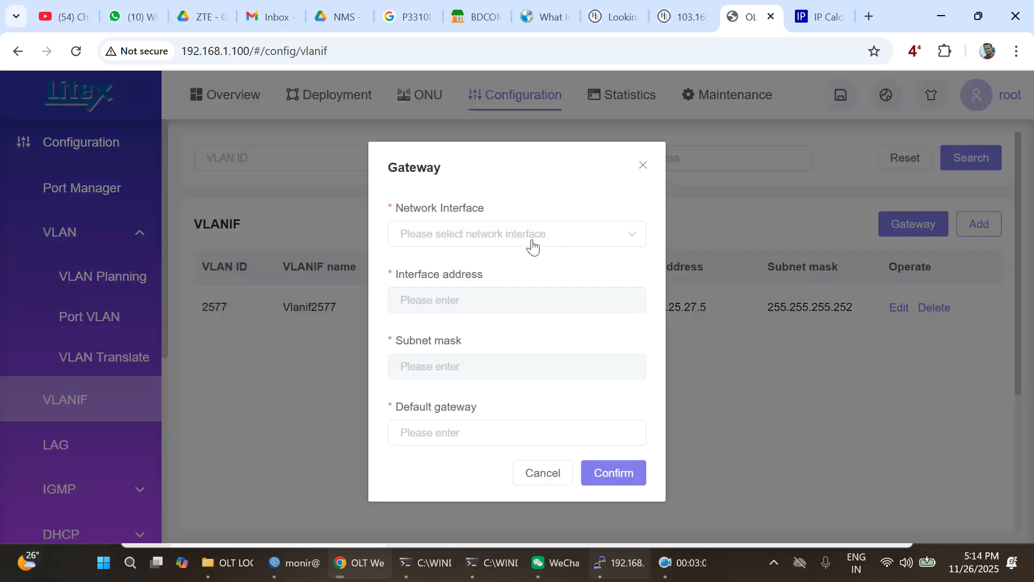
{"action": "left_click", "coordinate": [485, 235]}
{"action": "left_click", "coordinate": [440, 303]}
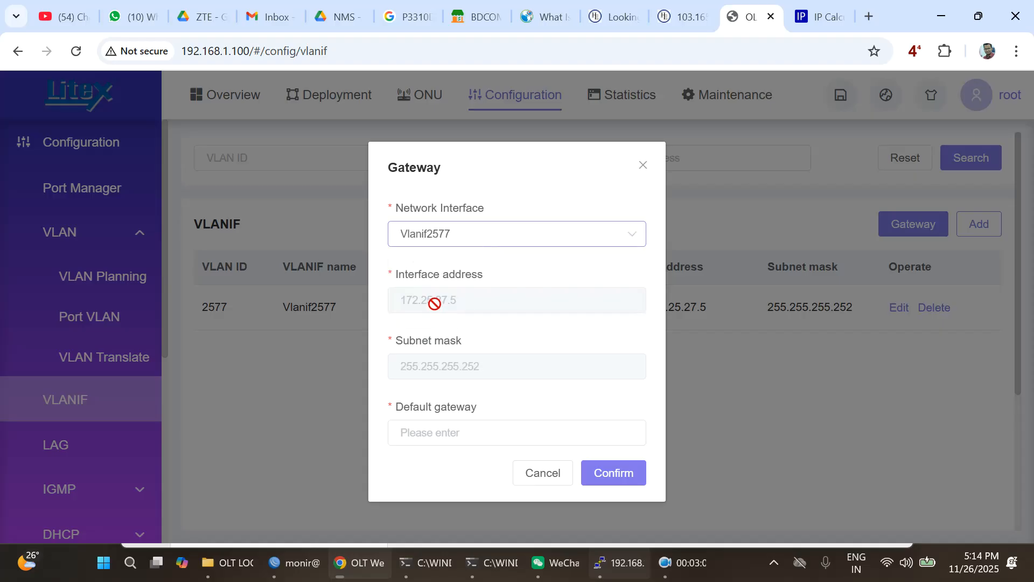
{"action": "left_click", "coordinate": [427, 435]}
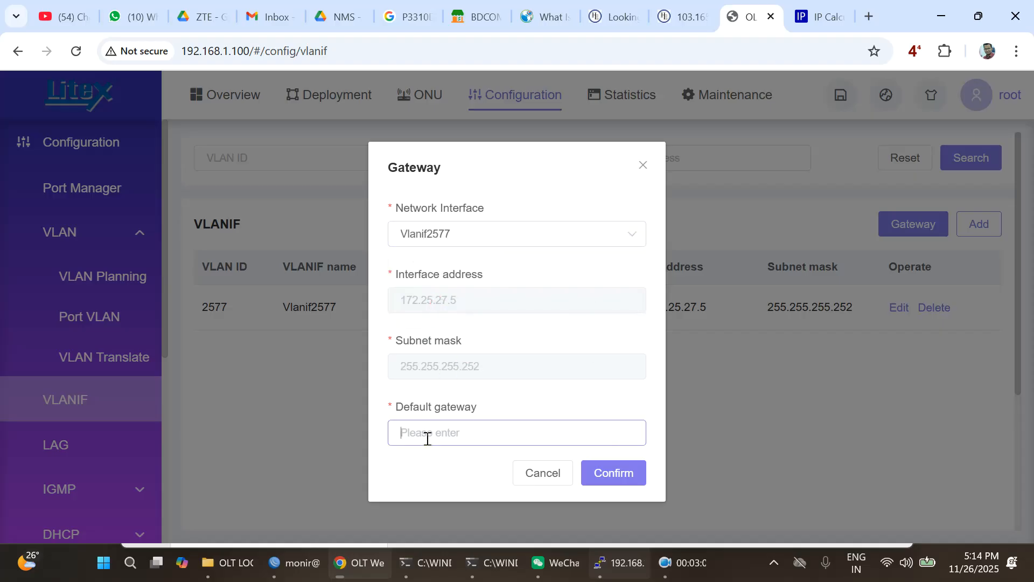
{"action": "right_click", "coordinate": [427, 435]}
{"action": "left_click", "coordinate": [471, 258]}
{"action": "left_click", "coordinate": [607, 478]}
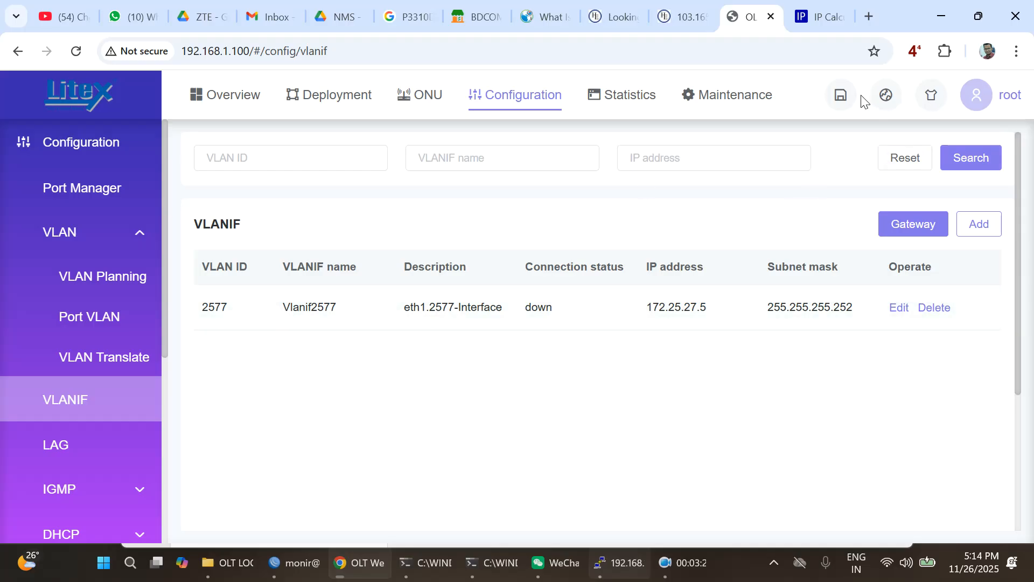
- Save the OLT's configuration, confirm the save and dismiss the resulting notice
{"action": "left_click", "coordinate": [840, 97]}
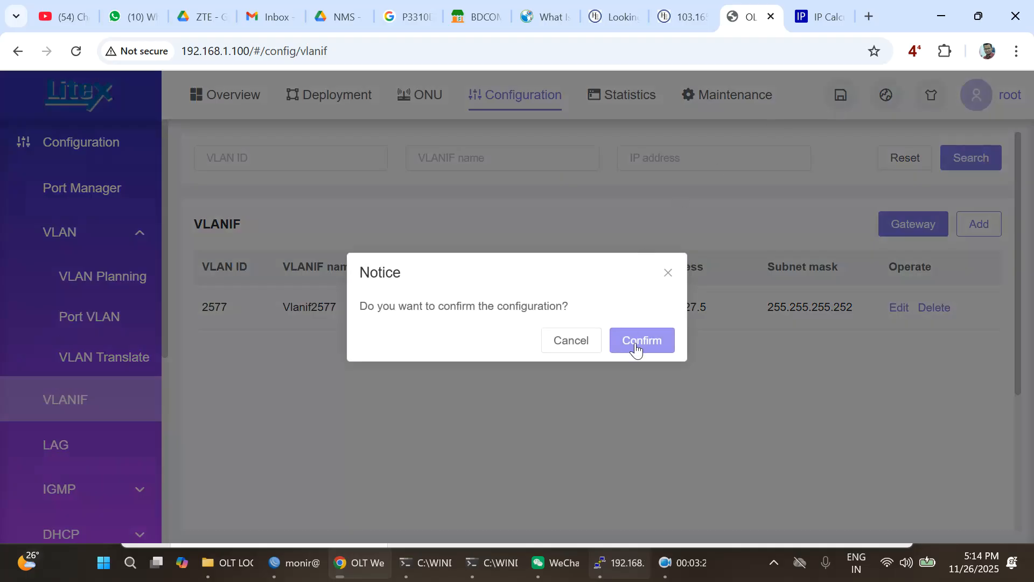
{"action": "left_click", "coordinate": [636, 344]}
{"action": "left_click", "coordinate": [1001, 106]}
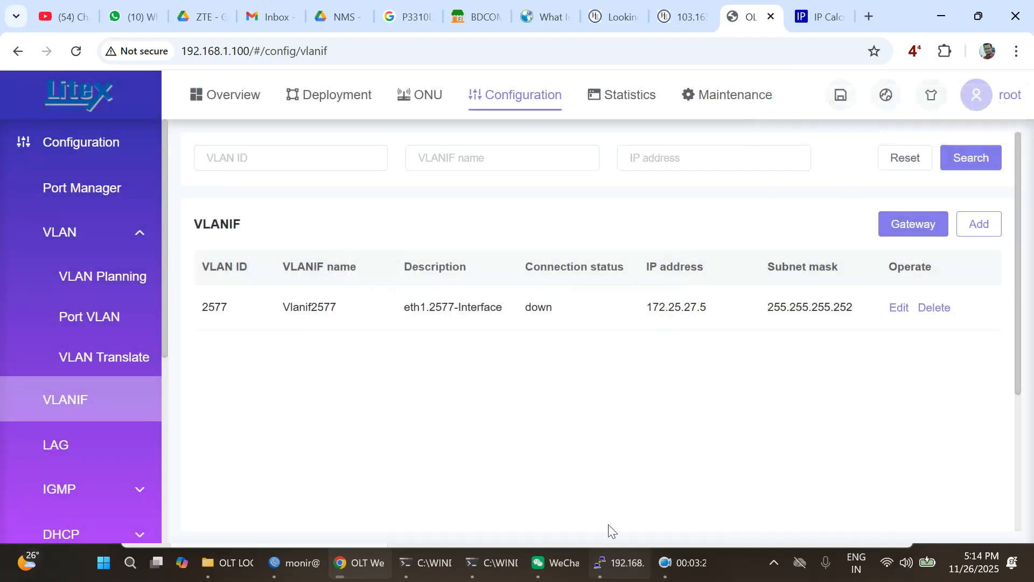
- Switch to the PuTTY session at 192.168.1.100, enter show current-config at the config prompt and list its options
{"action": "left_click", "coordinate": [618, 564]}
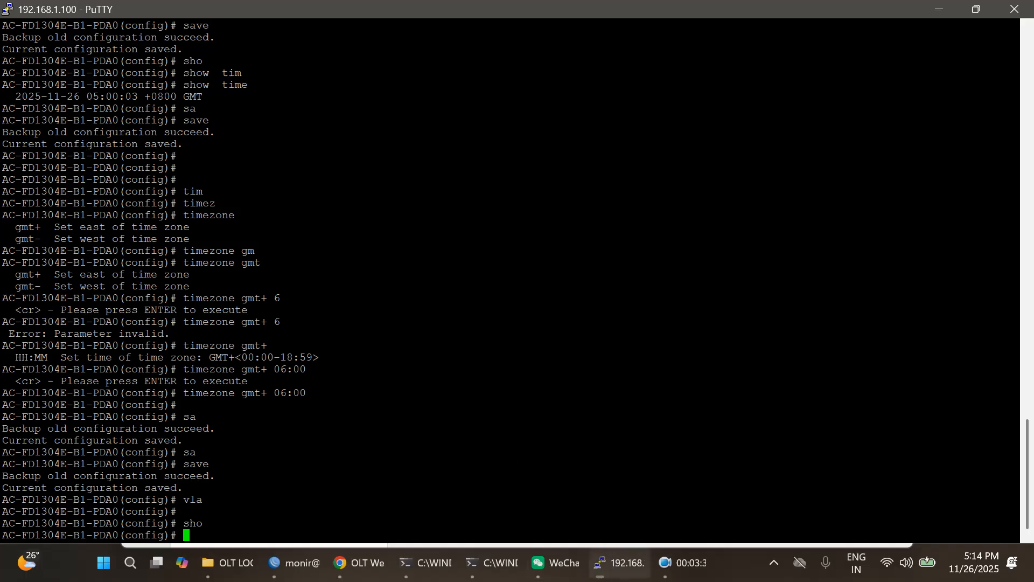
{"action": "mouse_move", "coordinate": [619, 563]}
{"action": "key", "text": "Return"}
{"action": "key", "text": "Return"}
{"action": "key", "text": "Return"}
{"action": "type", "text": "sho"}
{"action": "key", "text": "Tab"}
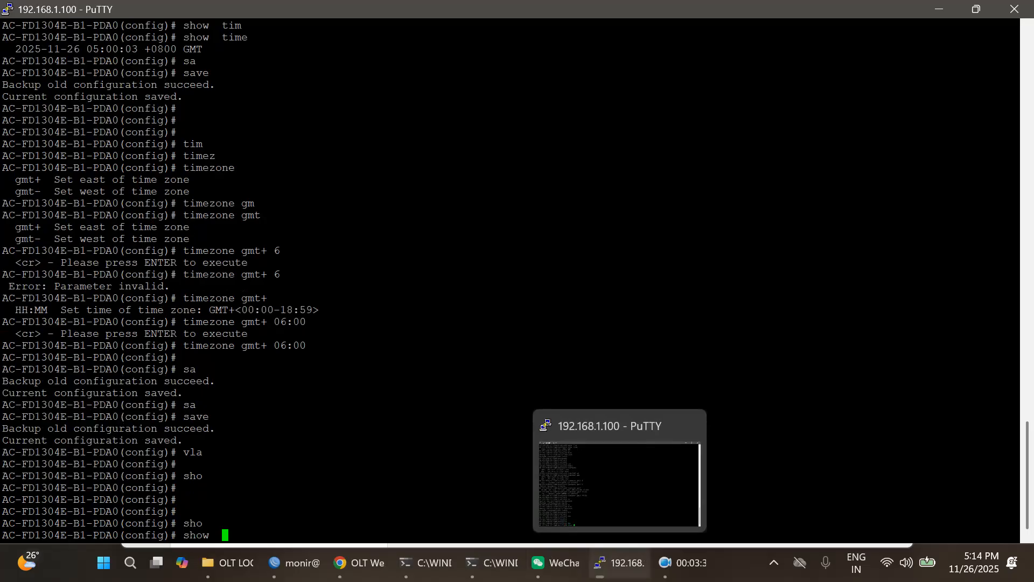
{"action": "type", "text": "cu"}
{"action": "key", "text": "Tab"}
{"action": "key", "text": "question"}
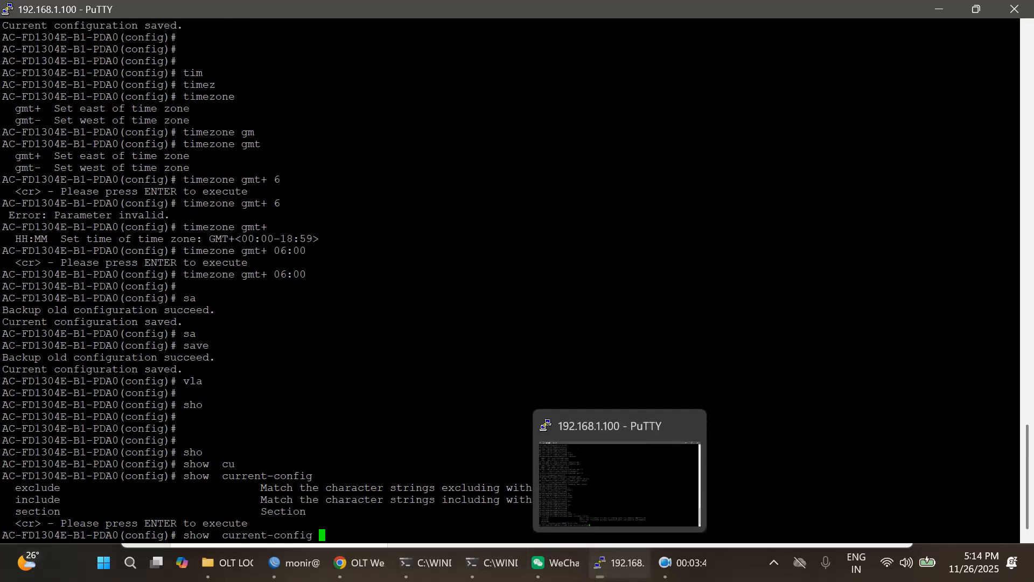
{"action": "type", "text": "se"}
{"action": "key", "text": "Tab"}
{"action": "key", "text": "question"}
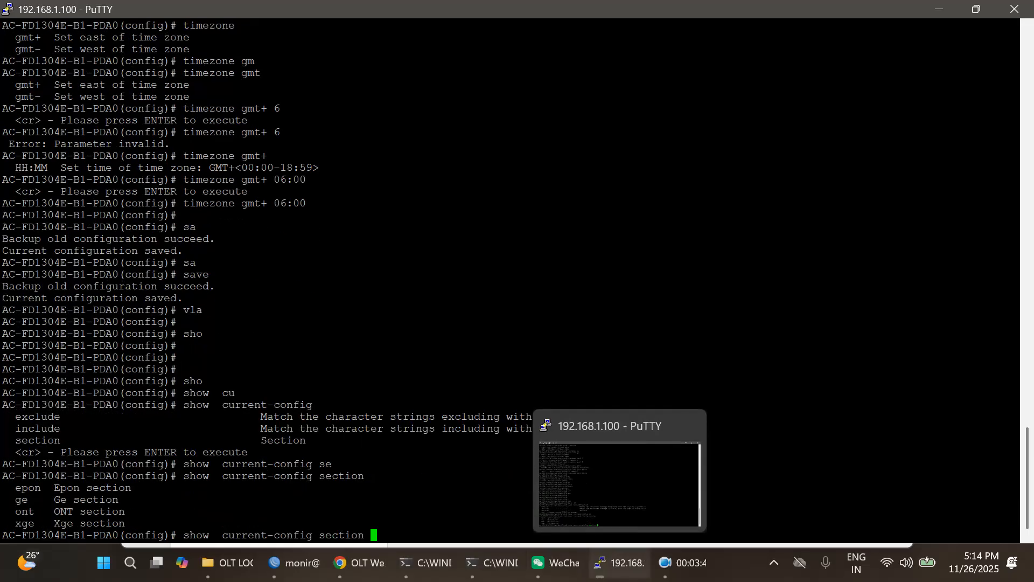
{"action": "key", "text": "BackSpace"}
{"action": "key", "text": "BackSpace"}
{"action": "key", "text": "BackSpace"}
{"action": "key", "text": "BackSpace"}
{"action": "key", "text": "BackSpace"}
{"action": "key", "text": "BackSpace"}
{"action": "key", "text": "BackSpace"}
{"action": "key", "text": "BackSpace"}
- Run show current-config and page through the full configuration to its end
{"action": "key", "text": "Return"}
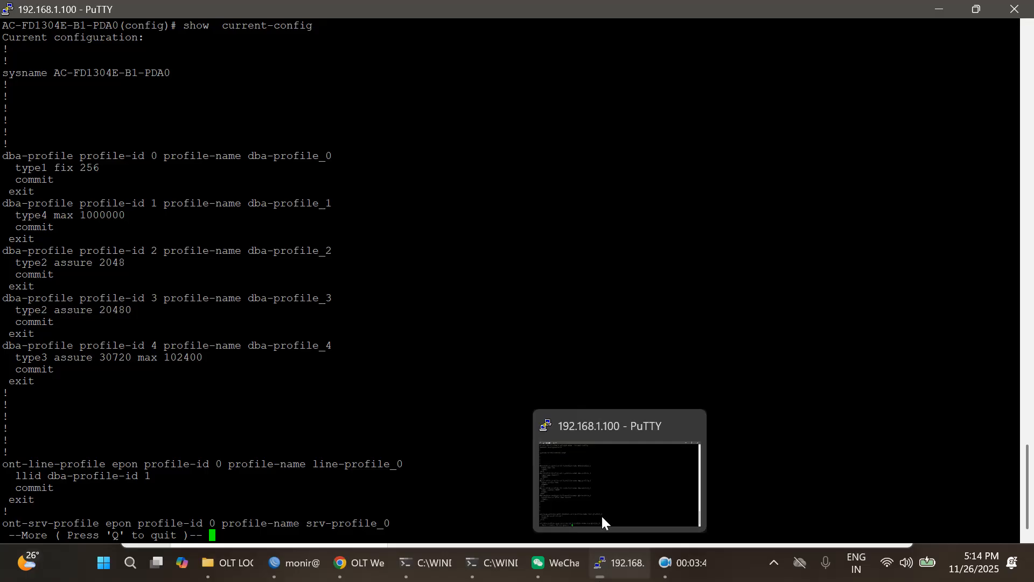
{"action": "key", "text": "space"}
{"action": "key", "text": "space"}
{"action": "key", "text": "space"}
{"action": "key", "text": "space"}
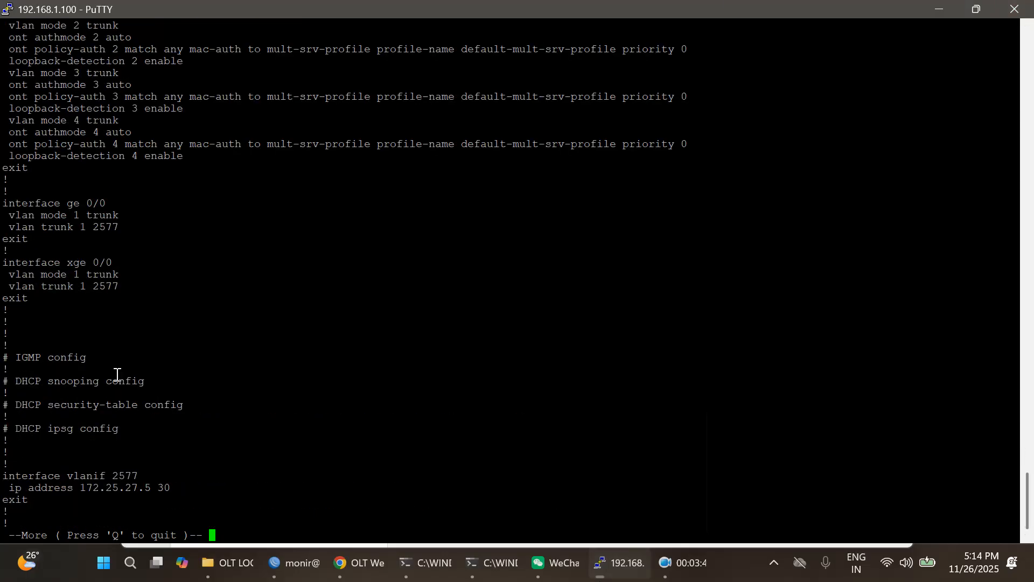
{"action": "key", "text": "space"}
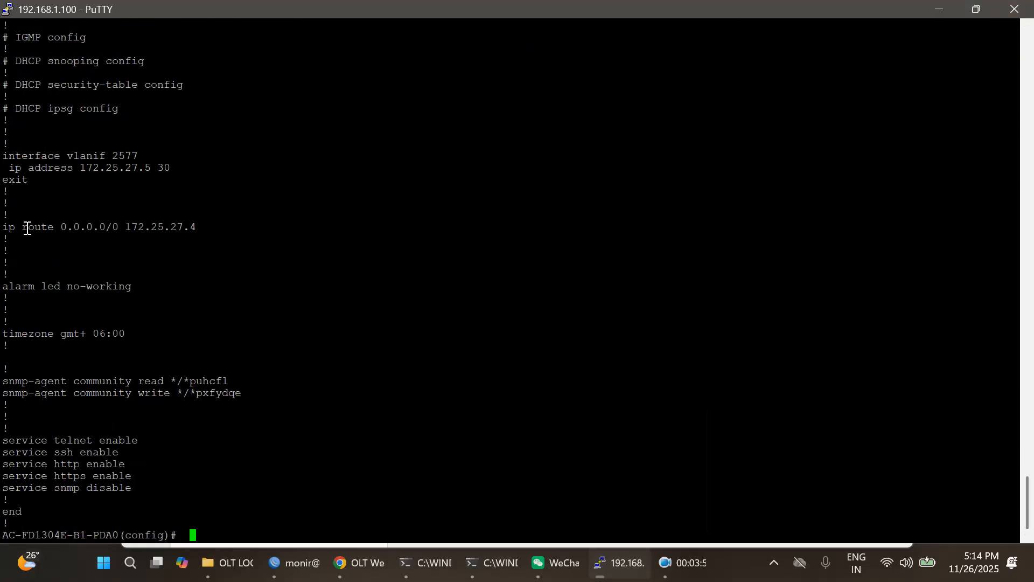
- Examine the default IP route and the interface vlanif 2577 address in the configuration output
{"action": "left_click_drag", "start_coordinate": [21, 227], "coordinate": [201, 230]}
{"action": "left_click", "coordinate": [187, 226]}
{"action": "left_click_drag", "start_coordinate": [11, 155], "coordinate": [188, 174]}
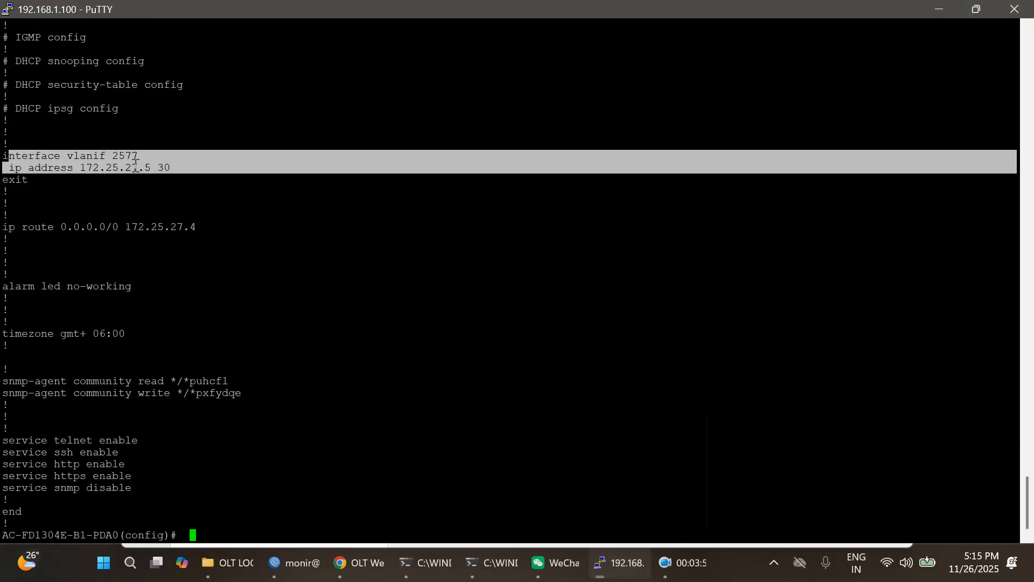
{"action": "left_click", "coordinate": [183, 172]}
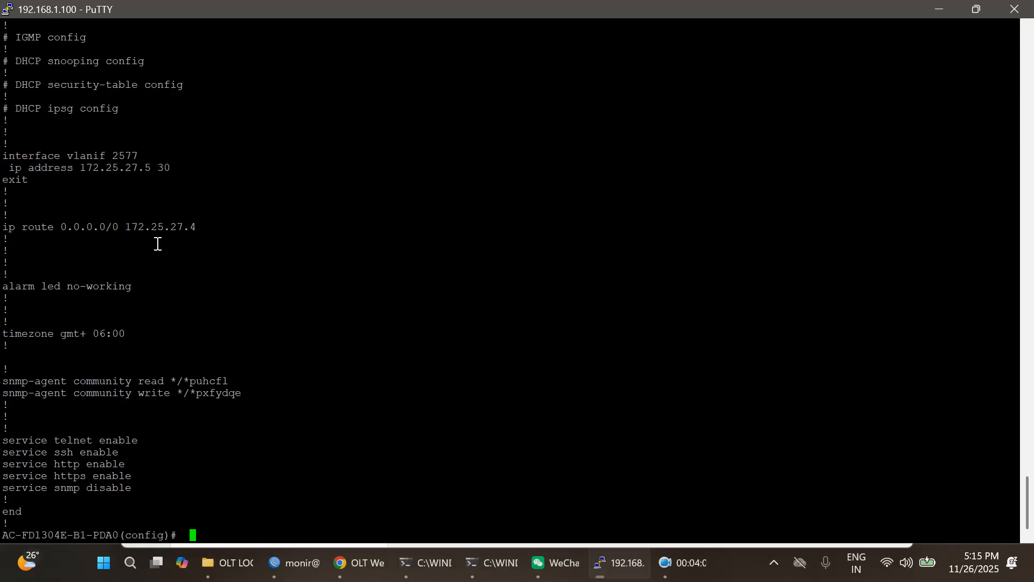
- Examine the VLAN mode and trunk settings of interfaces ge 0/0 and xge 0/0 in the configuration output
{"action": "scroll", "coordinate": [157, 243], "scroll_direction": "up", "scroll_amount": 15}
{"action": "scroll", "coordinate": [157, 243], "scroll_direction": "down", "scroll_amount": 15}
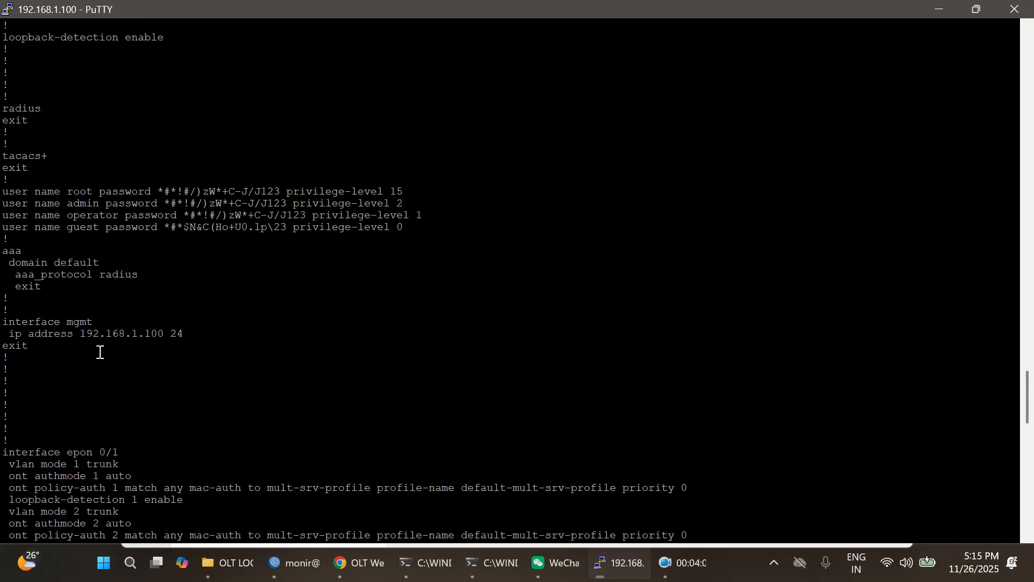
{"action": "scroll", "coordinate": [98, 357], "scroll_direction": "down", "scroll_amount": 16}
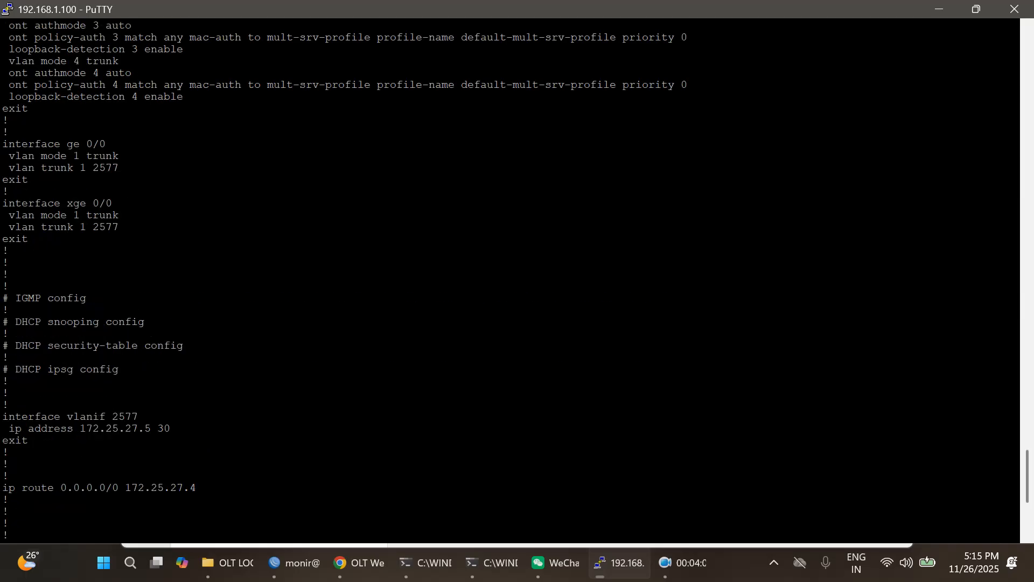
{"action": "left_click_drag", "start_coordinate": [10, 143], "coordinate": [76, 193]}
{"action": "left_click", "coordinate": [93, 176]}
{"action": "left_click_drag", "start_coordinate": [4, 204], "coordinate": [132, 230]}
{"action": "left_click", "coordinate": [132, 230]}
{"action": "scroll", "coordinate": [108, 274], "scroll_direction": "down", "scroll_amount": 7}
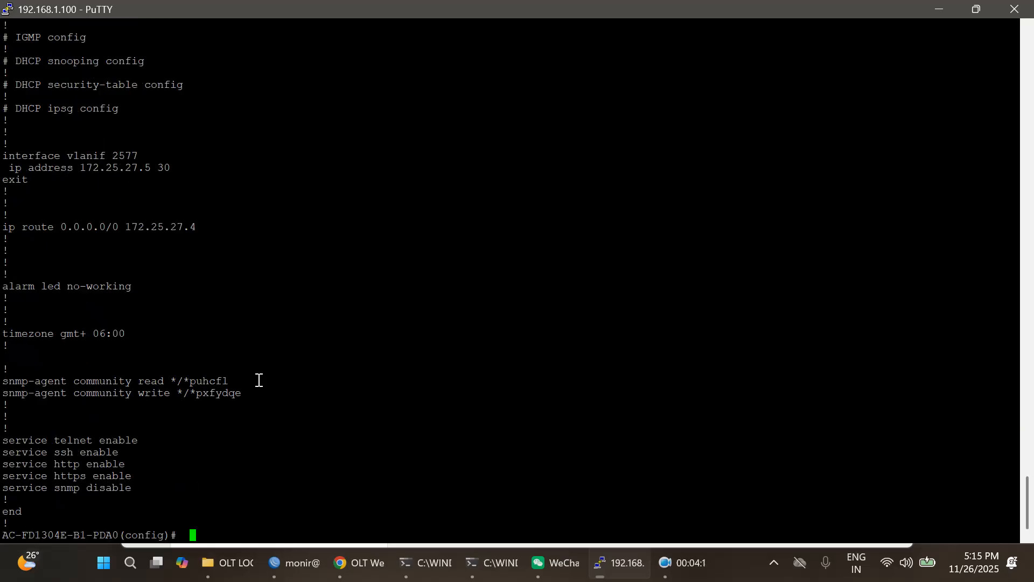
{"action": "left_click", "coordinate": [710, 572]}
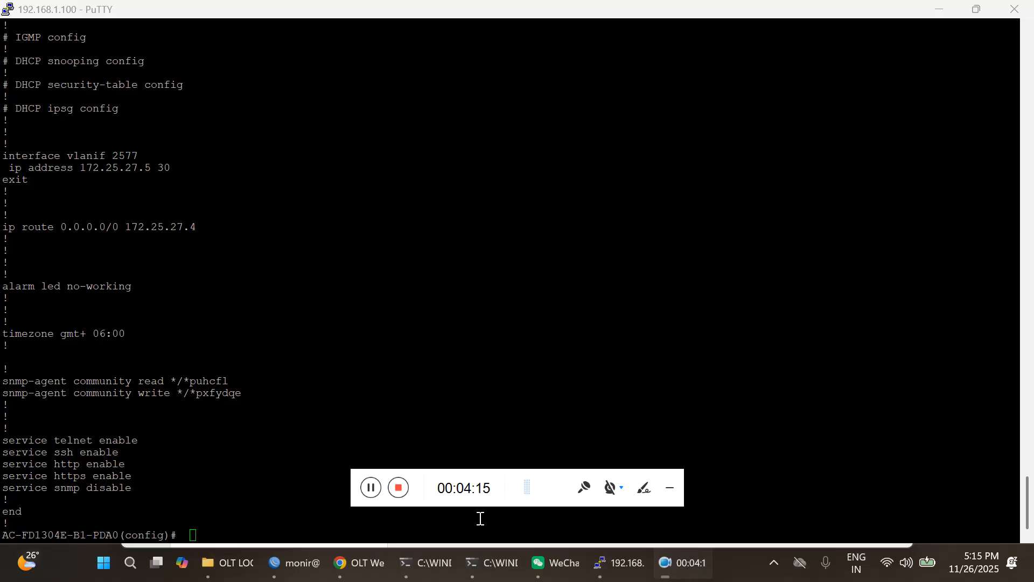